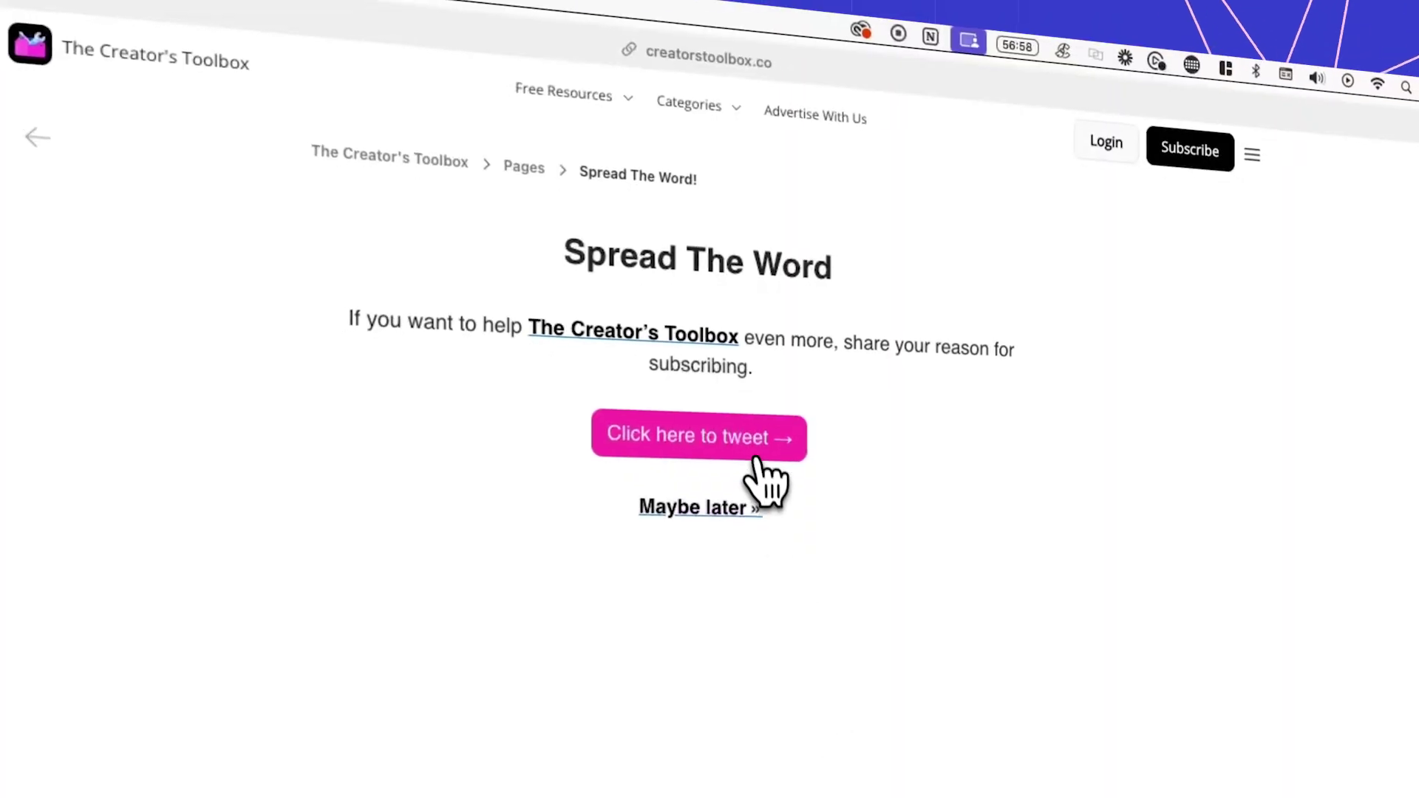
Test the 'Click here to tweet' link on the live Spread The Word page
left_click(752, 436)
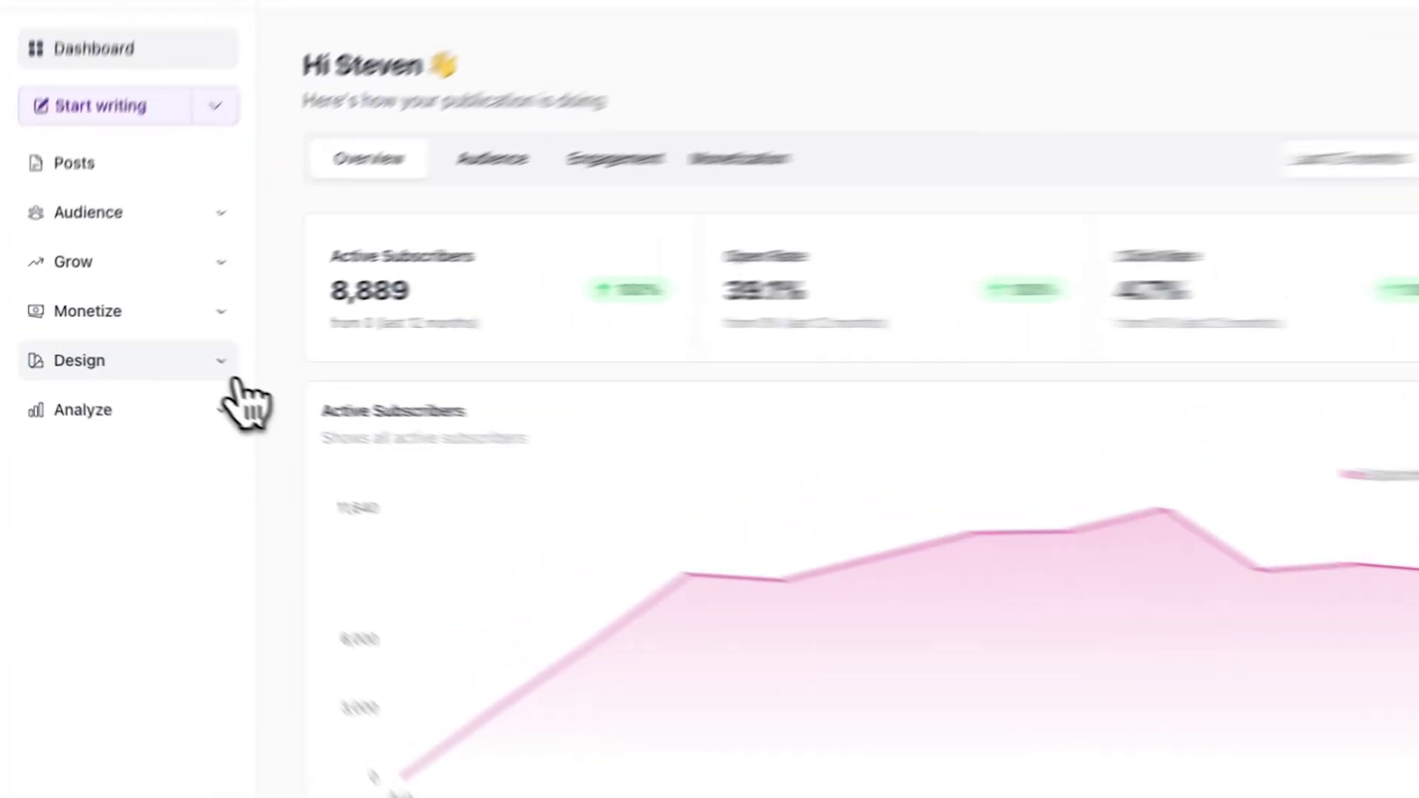
Go through Design > Website Builder and open the Custom Pages list from the page dropdown
left_click(145, 359)
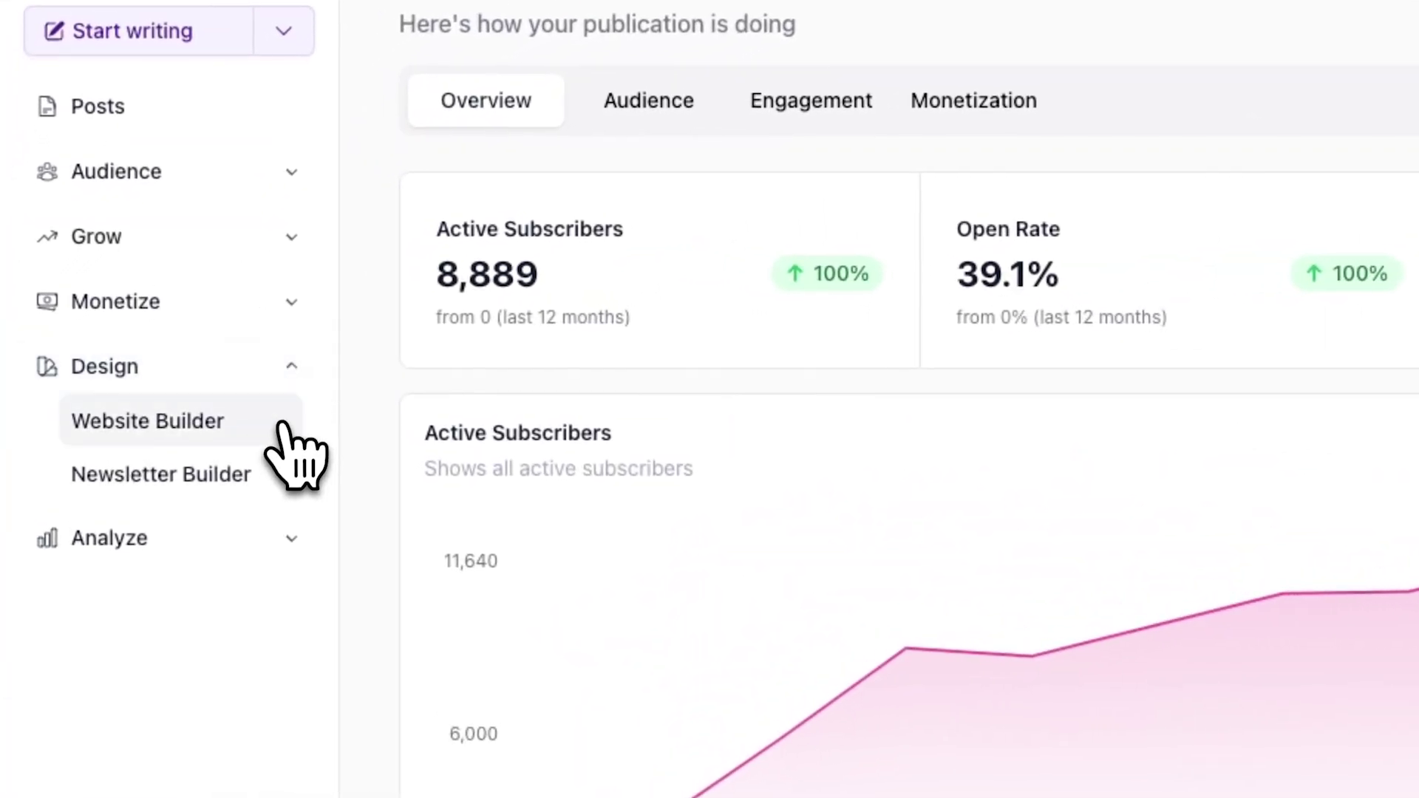
left_click(283, 425)
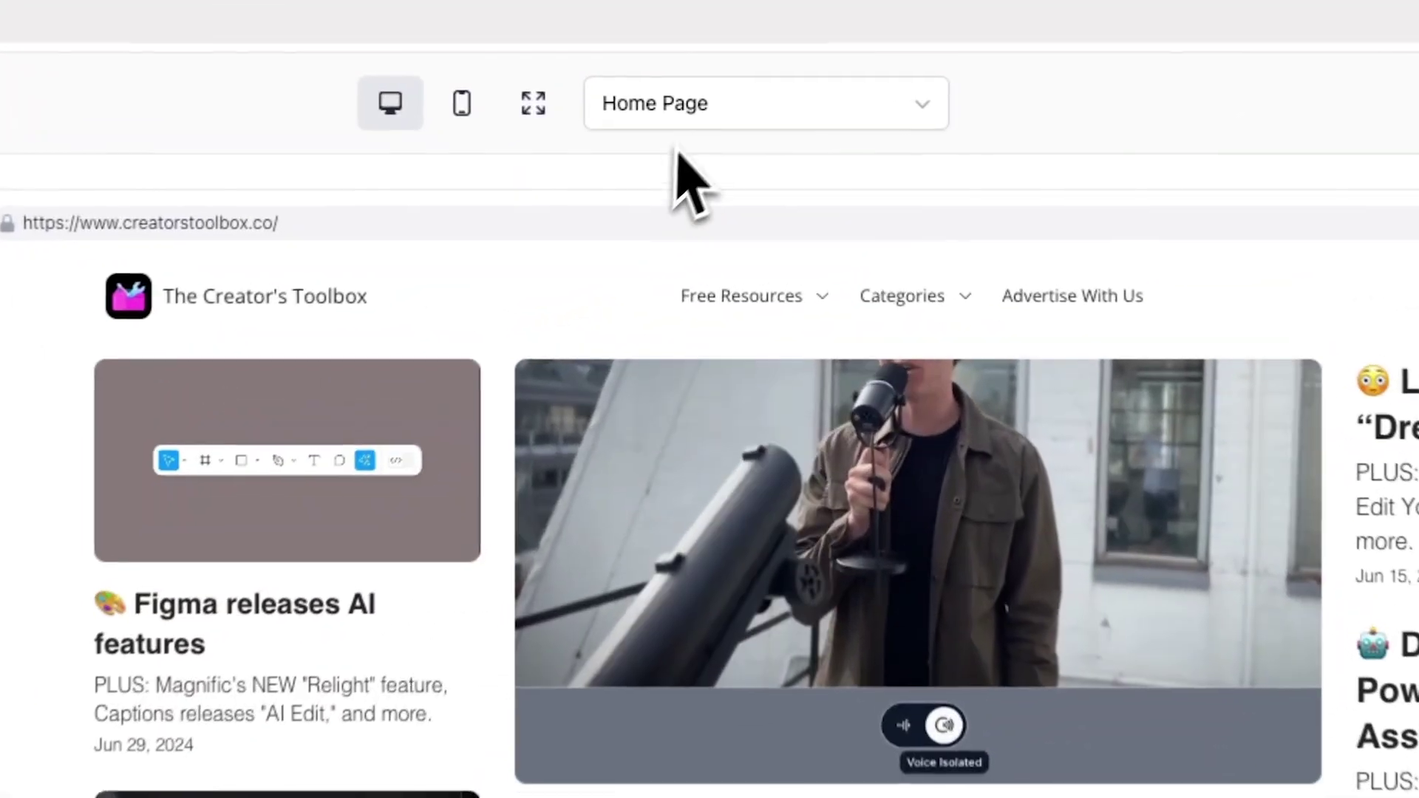
left_click(727, 112)
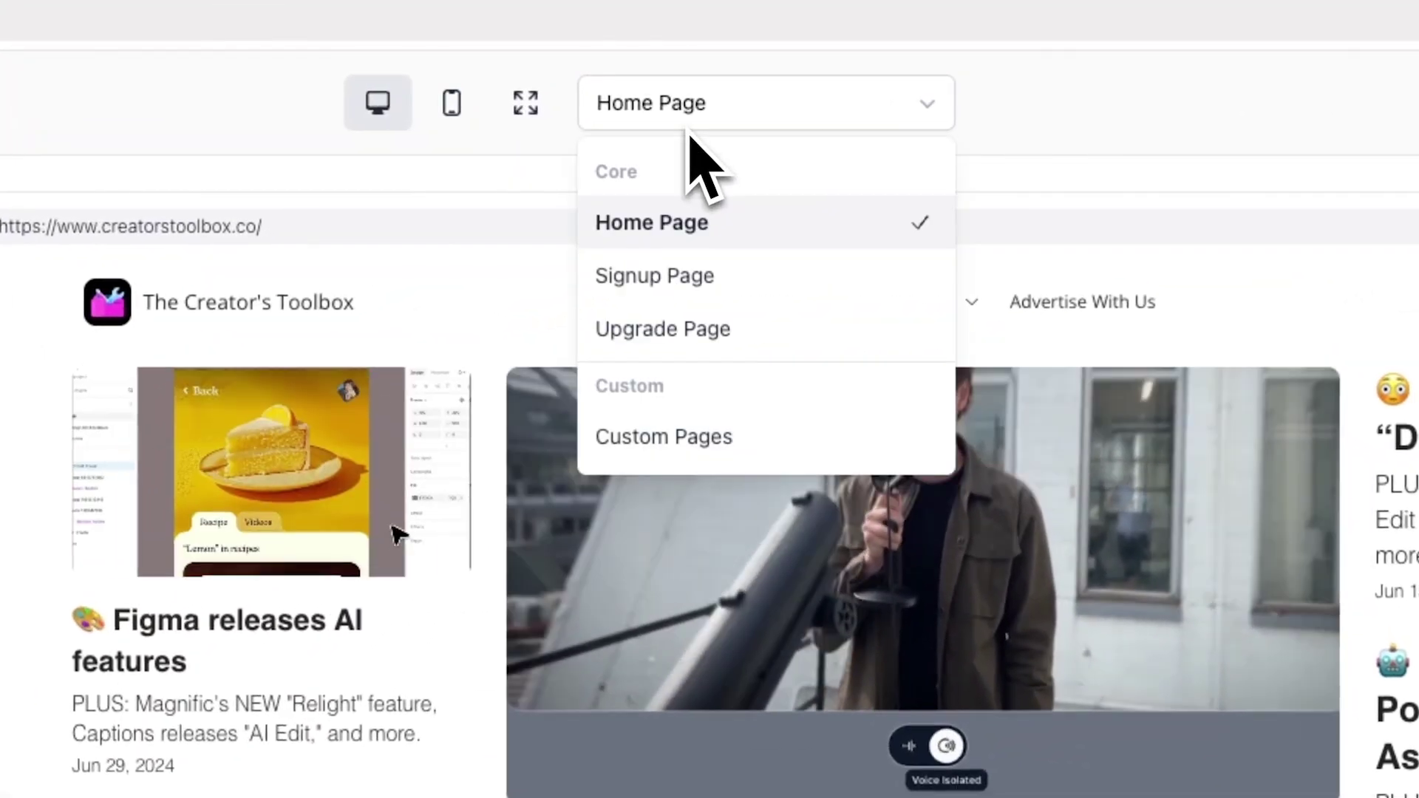
left_click(690, 432)
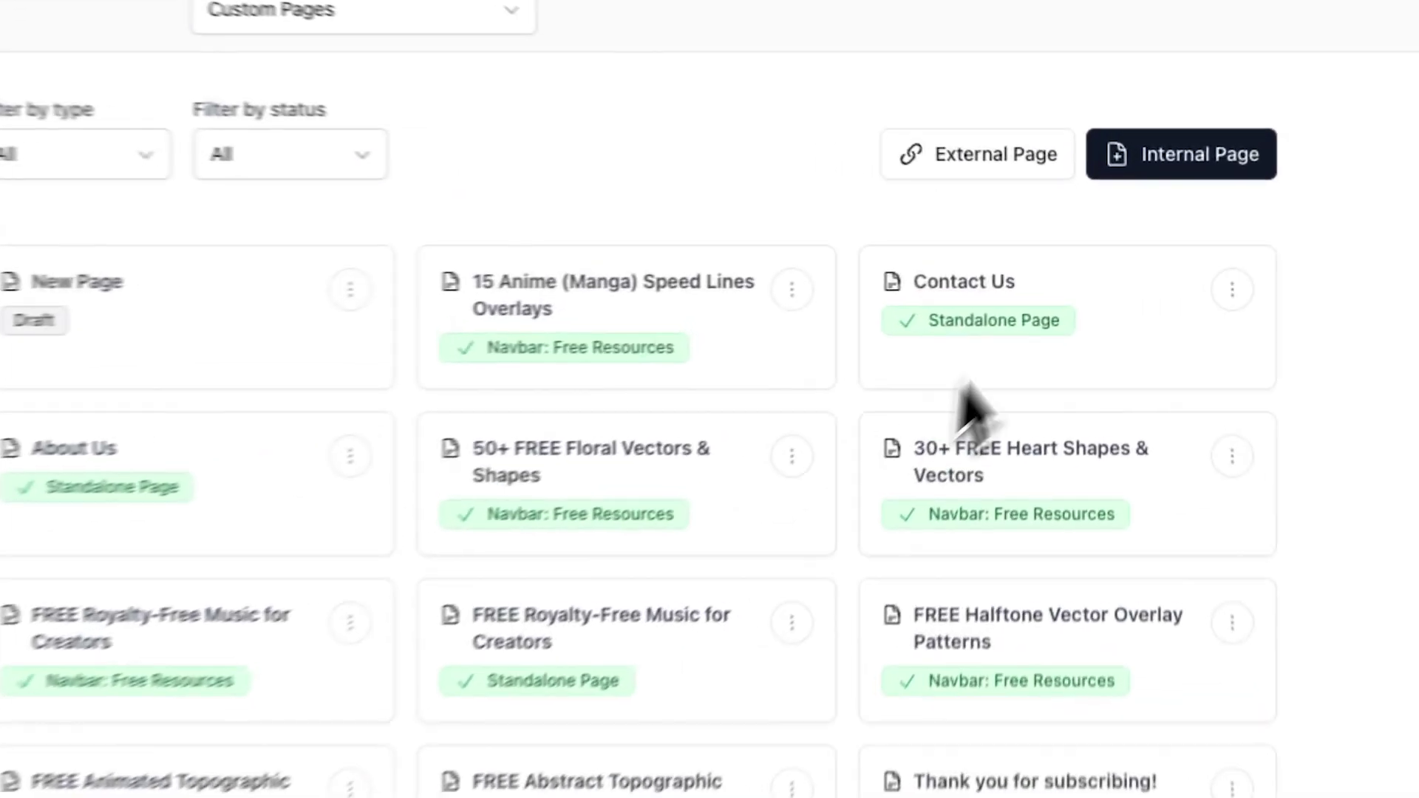
Start a new internal custom page set to Standalone Page
left_click(1168, 168)
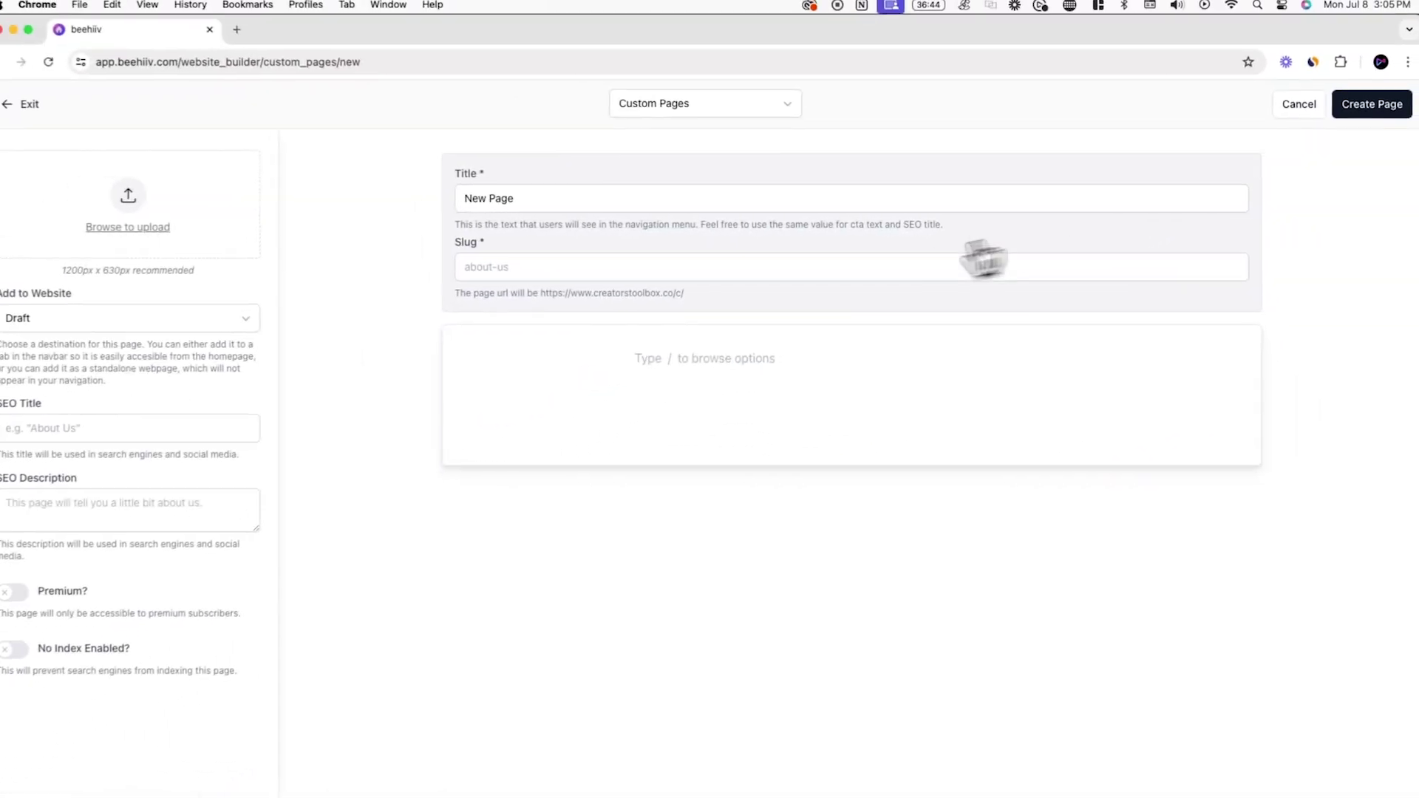
left_click(248, 319)
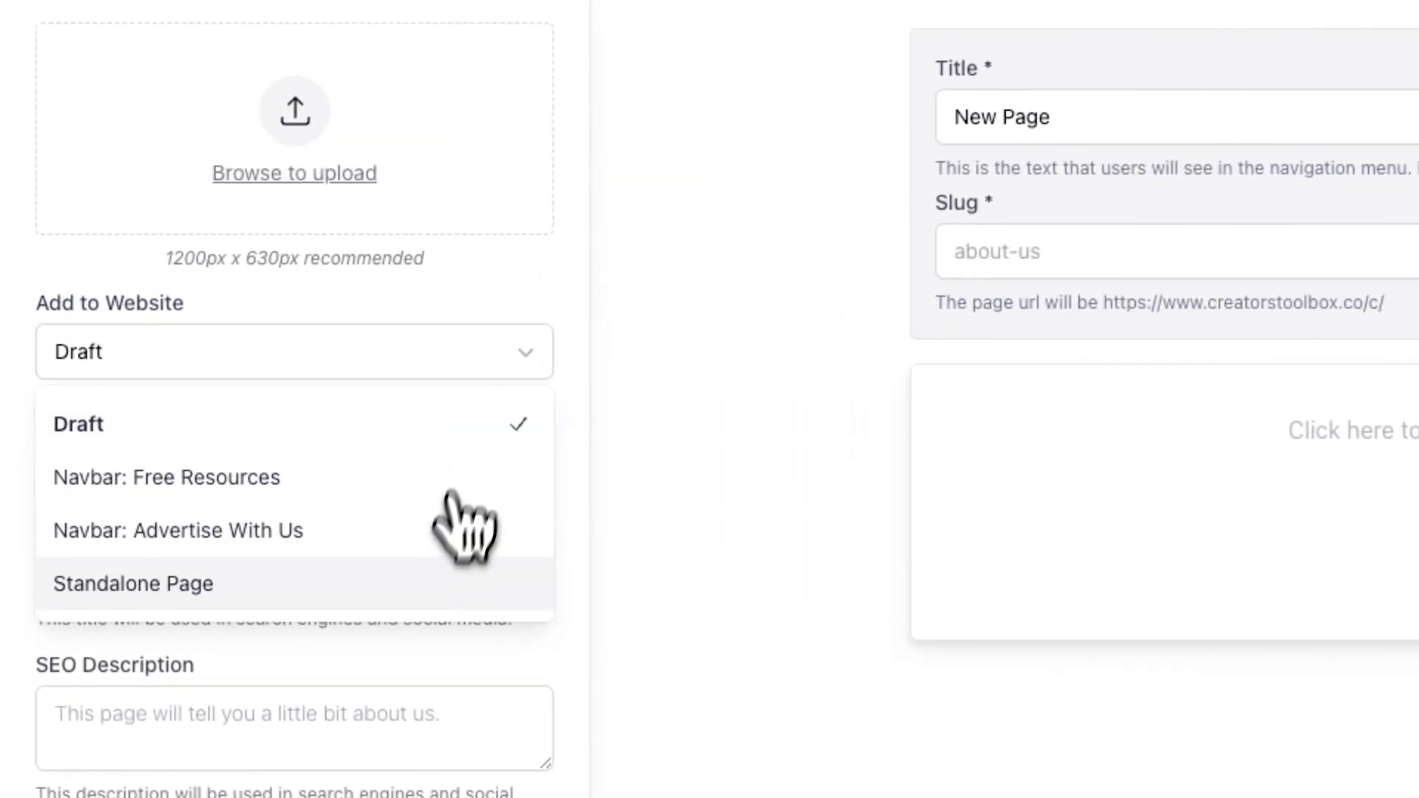
left_click(216, 432)
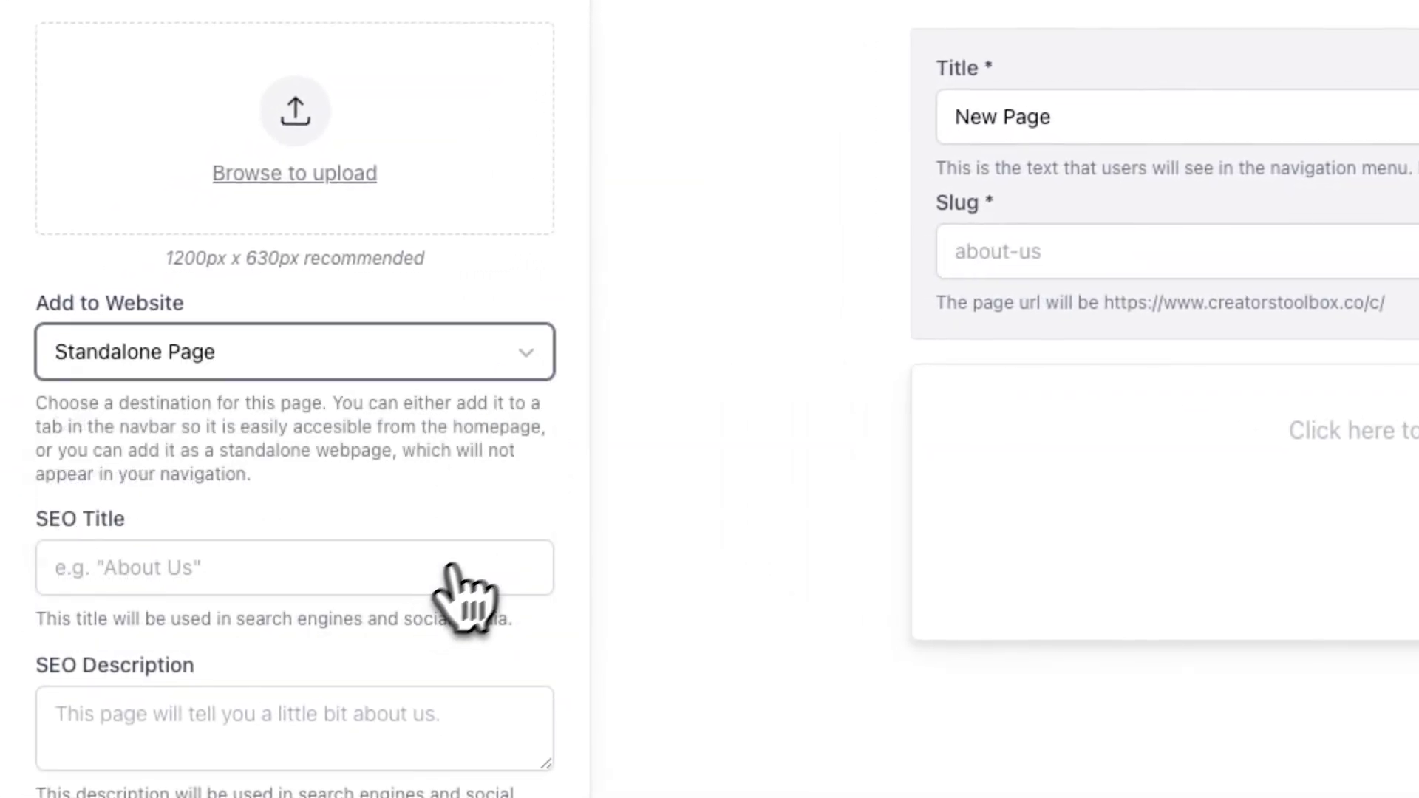
Title the page 'Spread The Word!' and give it the slug 'spread-the-word'
left_click(1078, 127)
key("ctrl+a")
type("S")
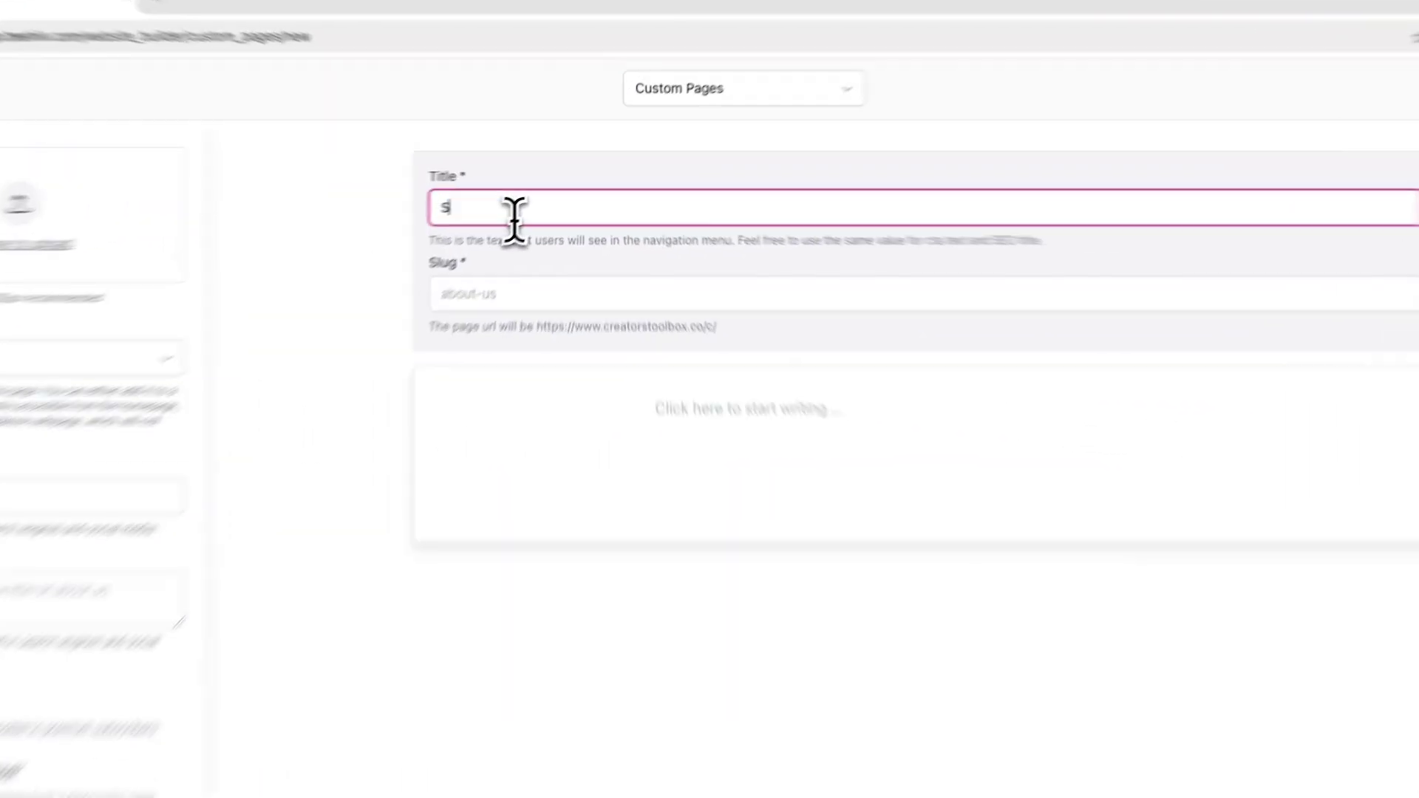
type("pread The Word!")
left_click(490, 291)
type("spread-the-word")
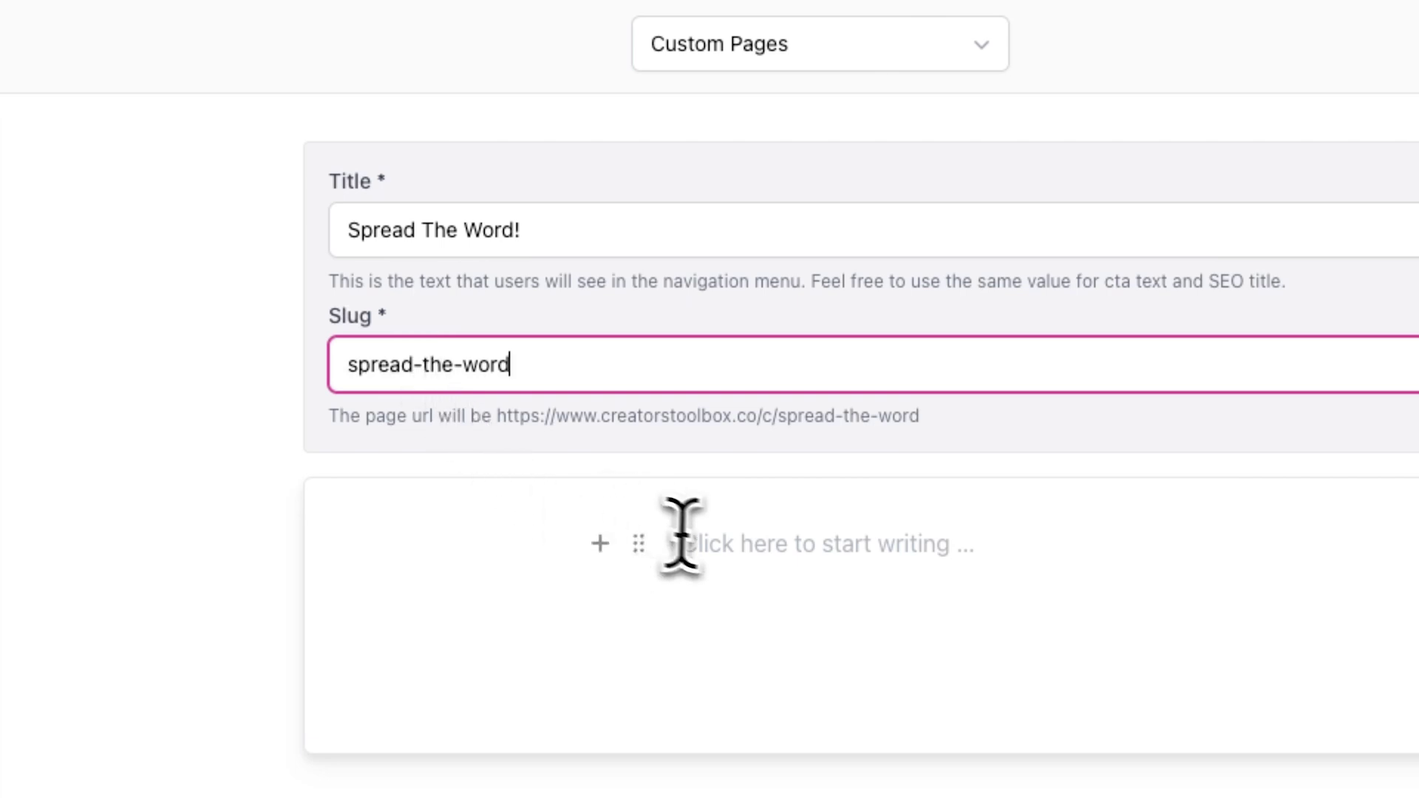
Add a Heading 2 'Spread The Word' with the pasted intro sentence beneath it
type("/heading 2")
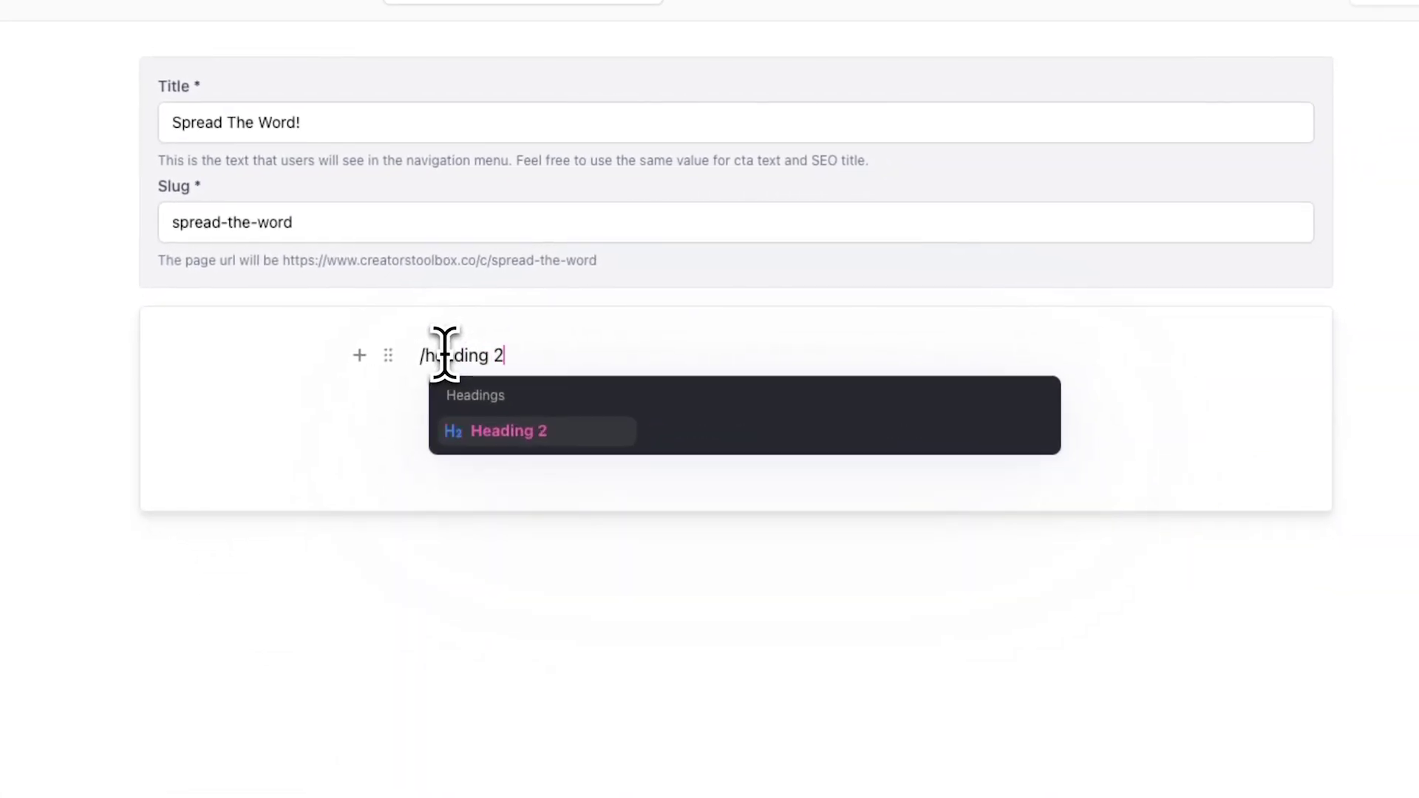
key("Return")
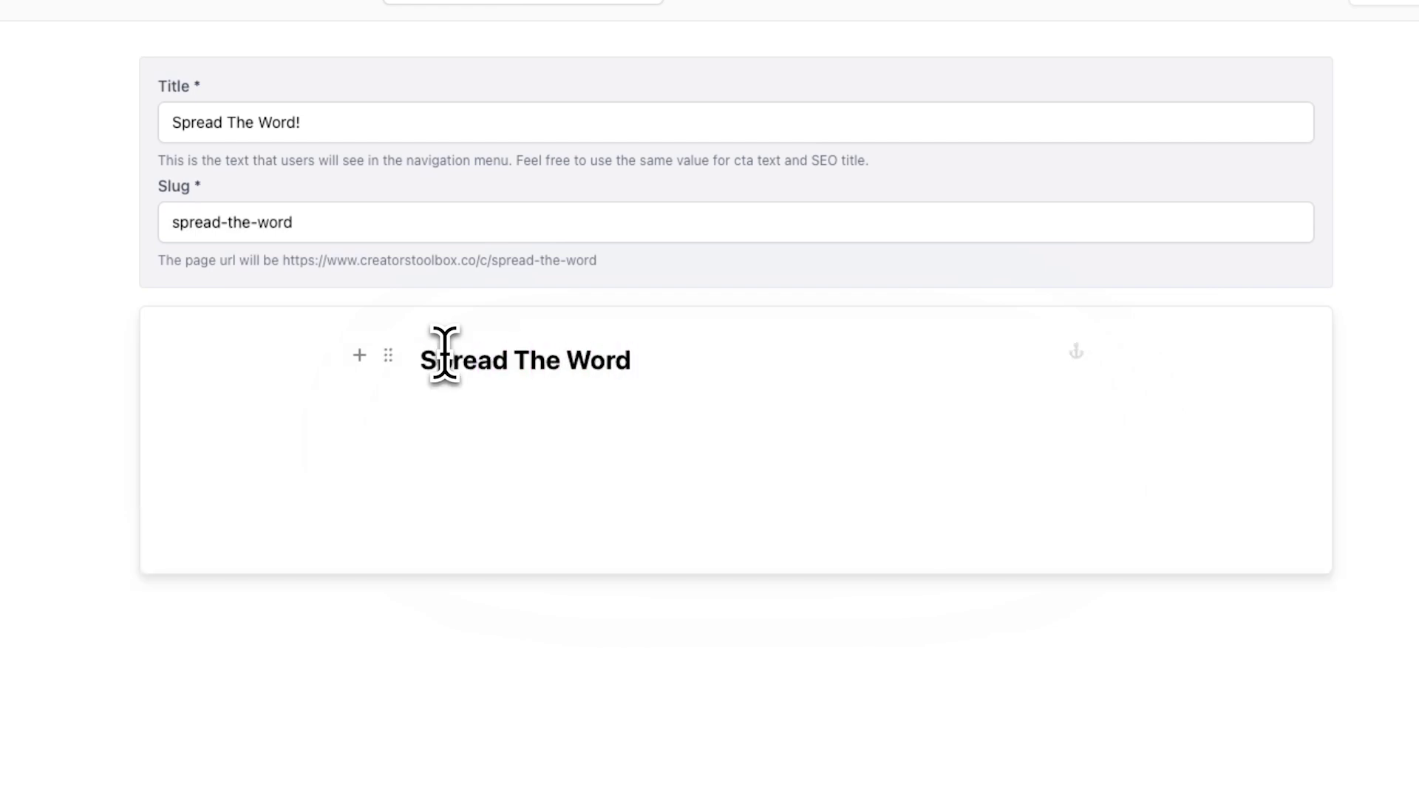
key("Return")
type("If you want to help The Creator’s Toolbox even more, share your reason for subscribing.")
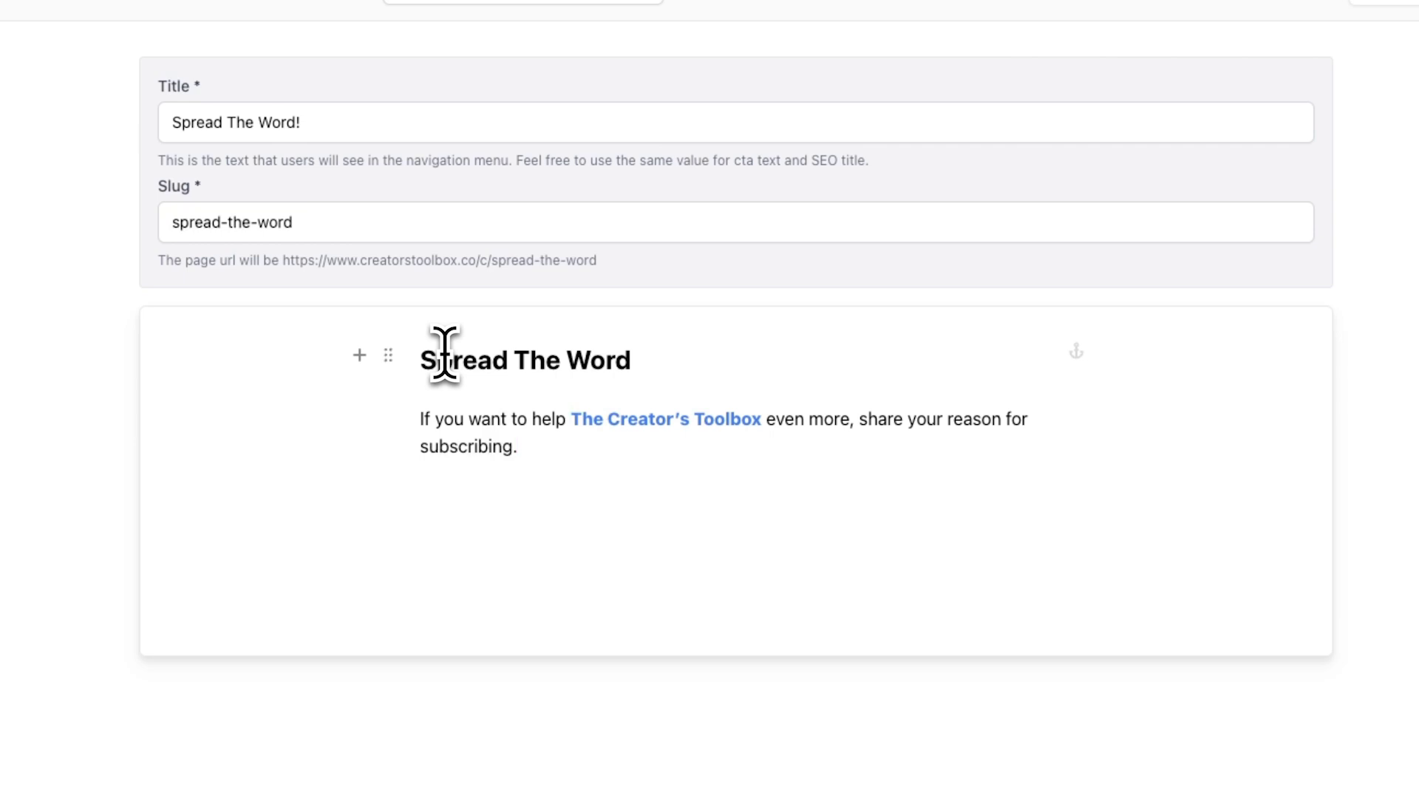
key("Return")
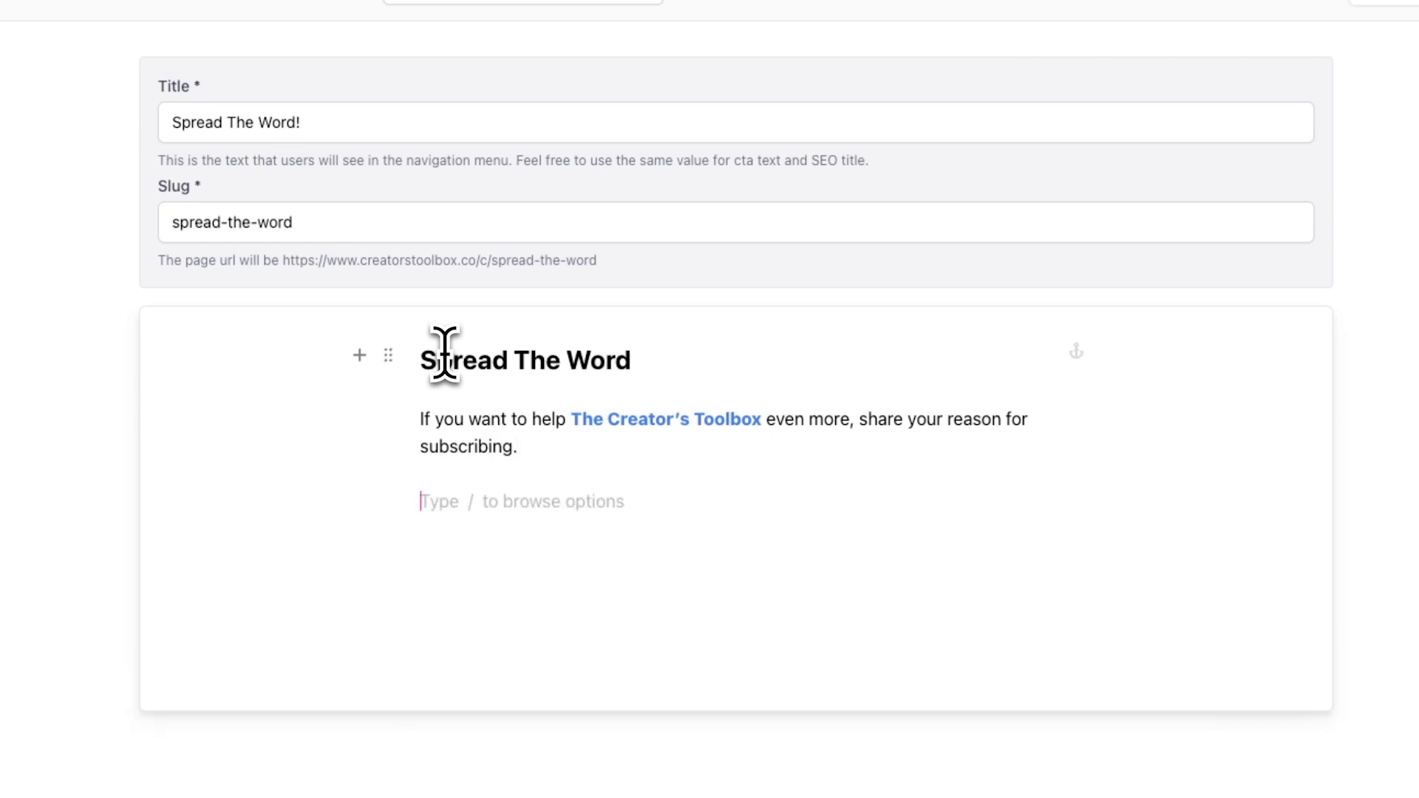
Insert a Custom button labelled 'Click here to tweet' with a right-arrow emoji
type("/bu")
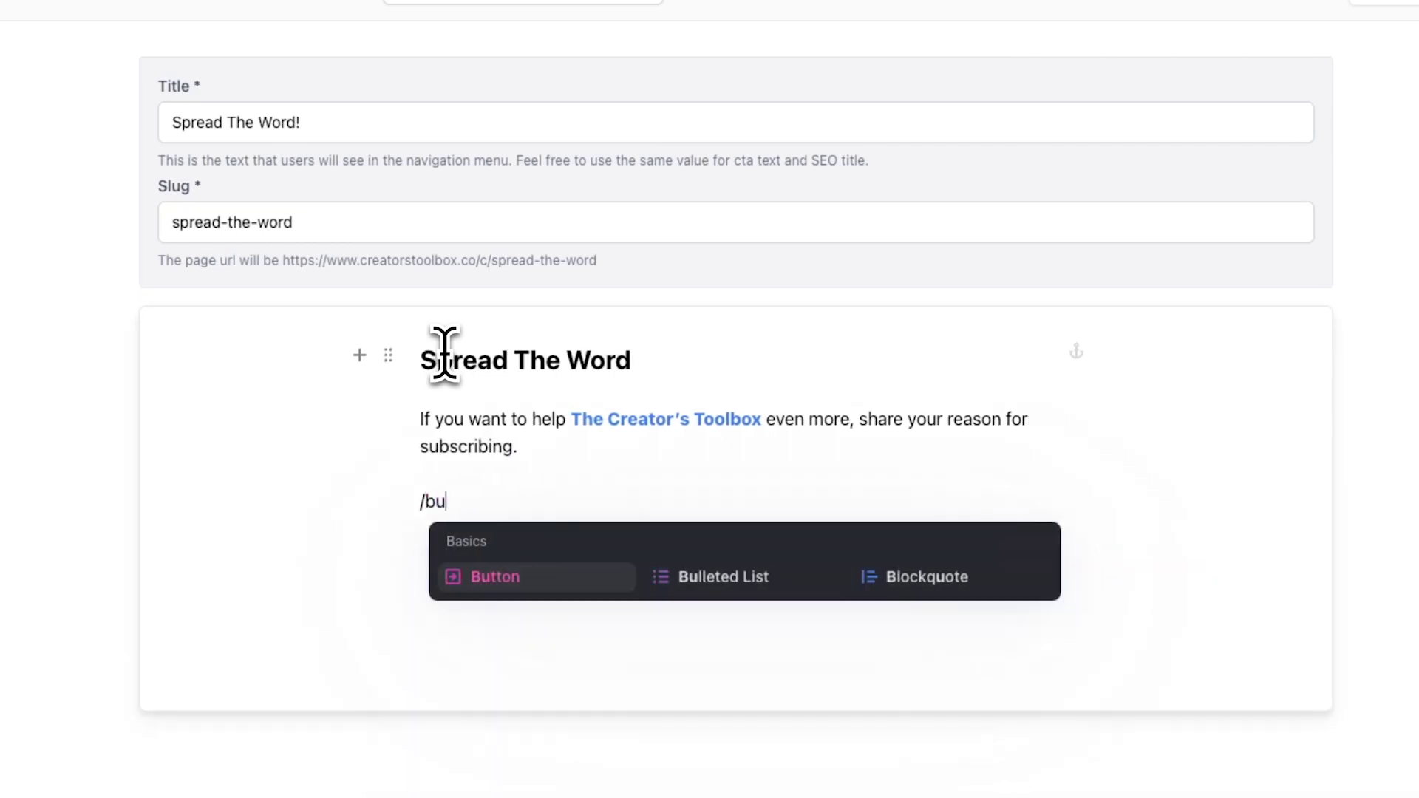
key("Return")
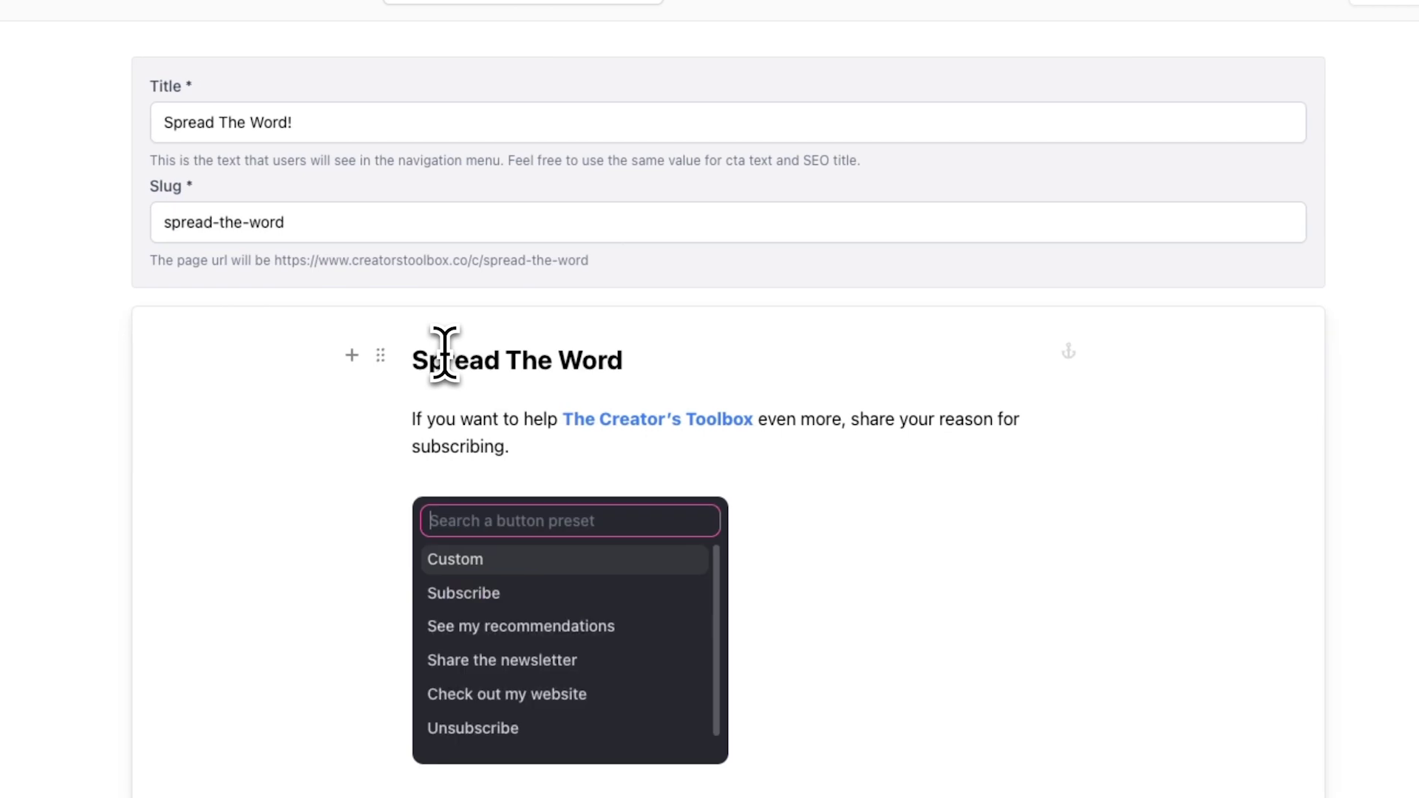
left_click(457, 560)
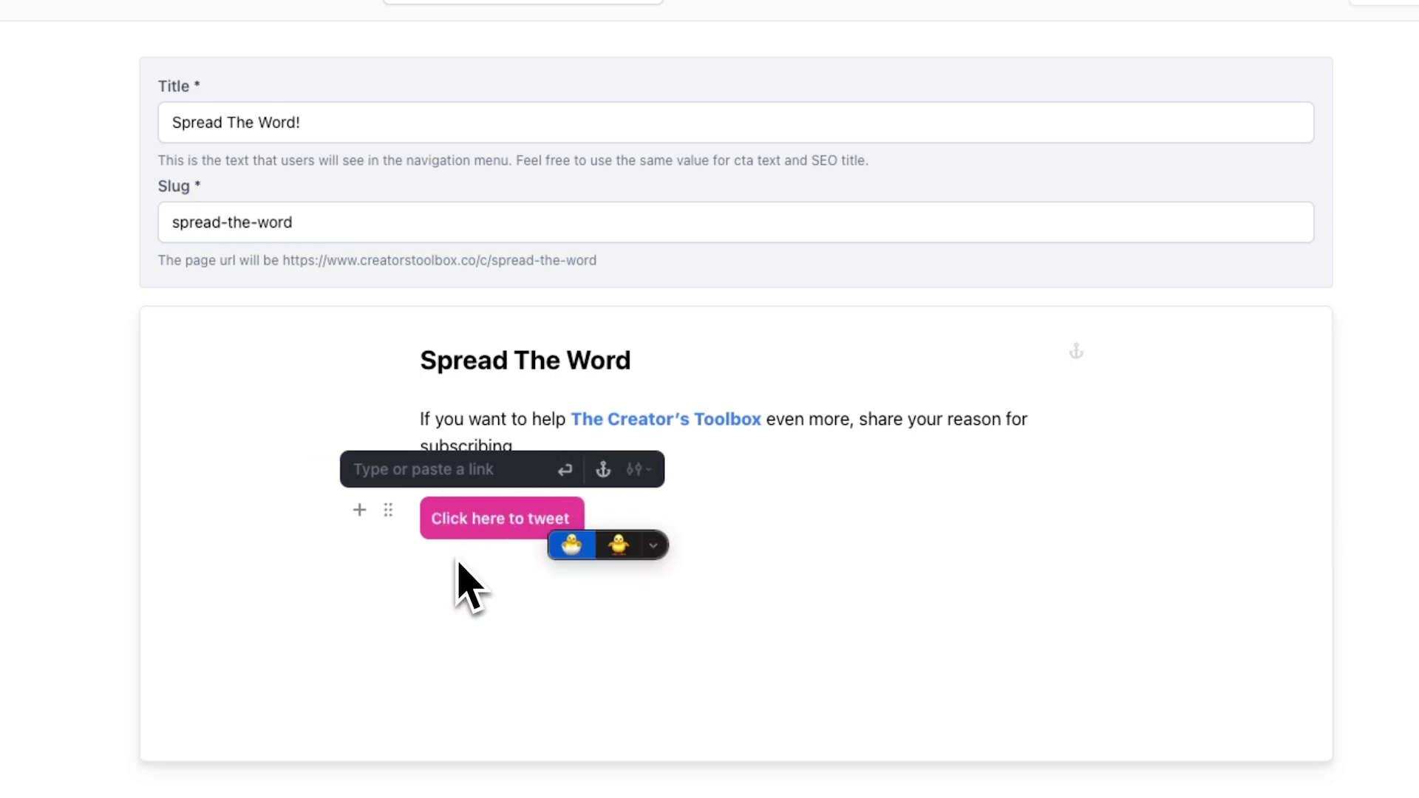
key("ctrl+super+space")
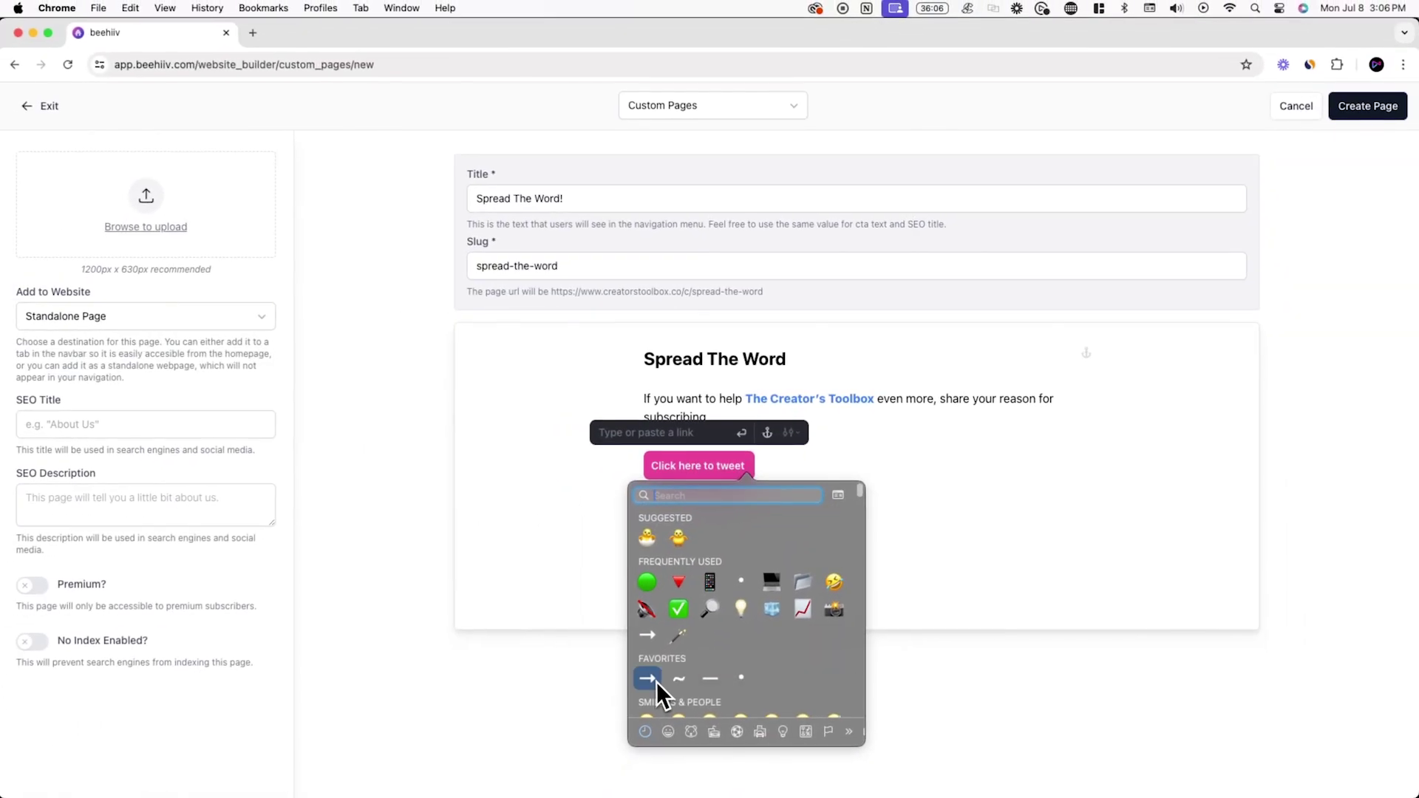
left_click(648, 679)
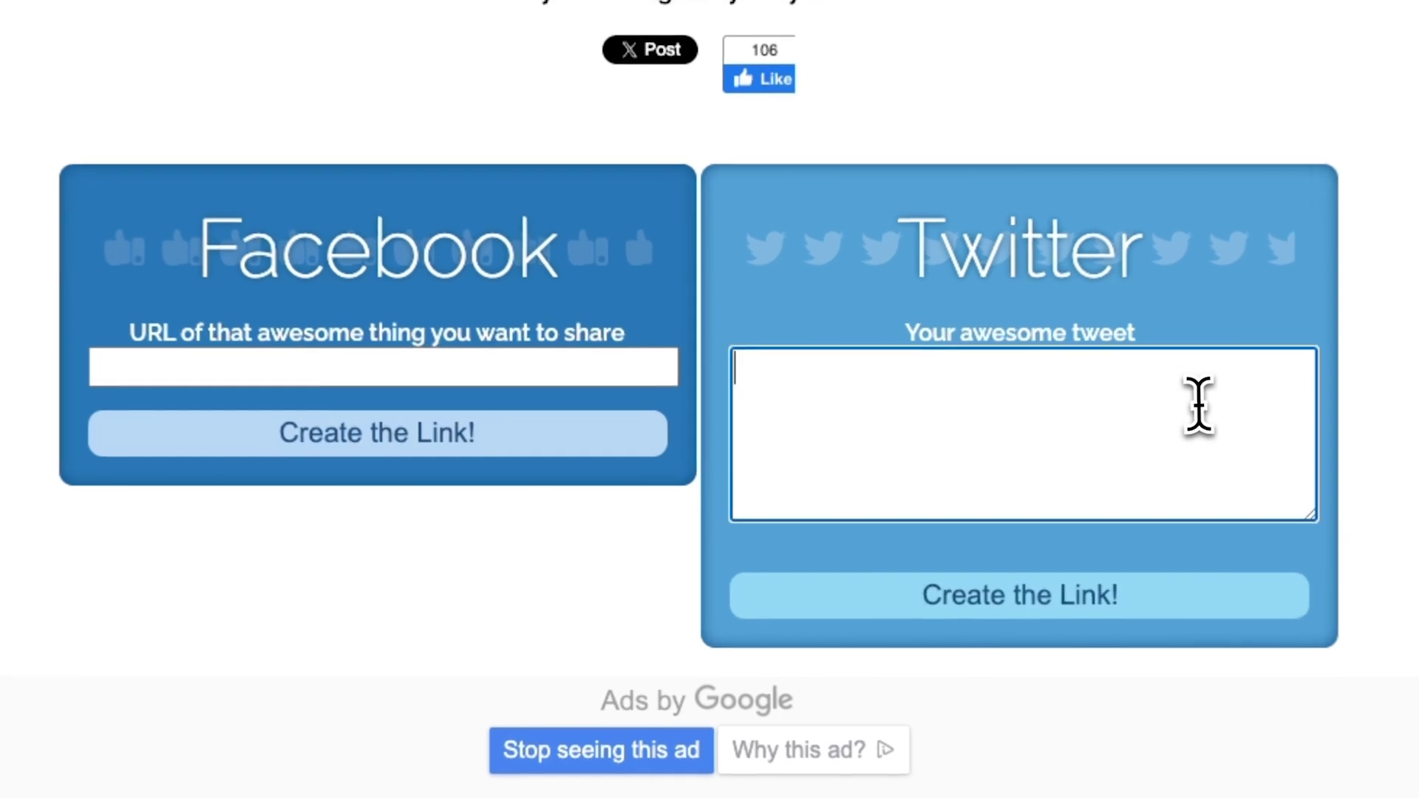
Enter the subscription tweet message and generate its Twitter share link
left_click(959, 453)
type("I j")
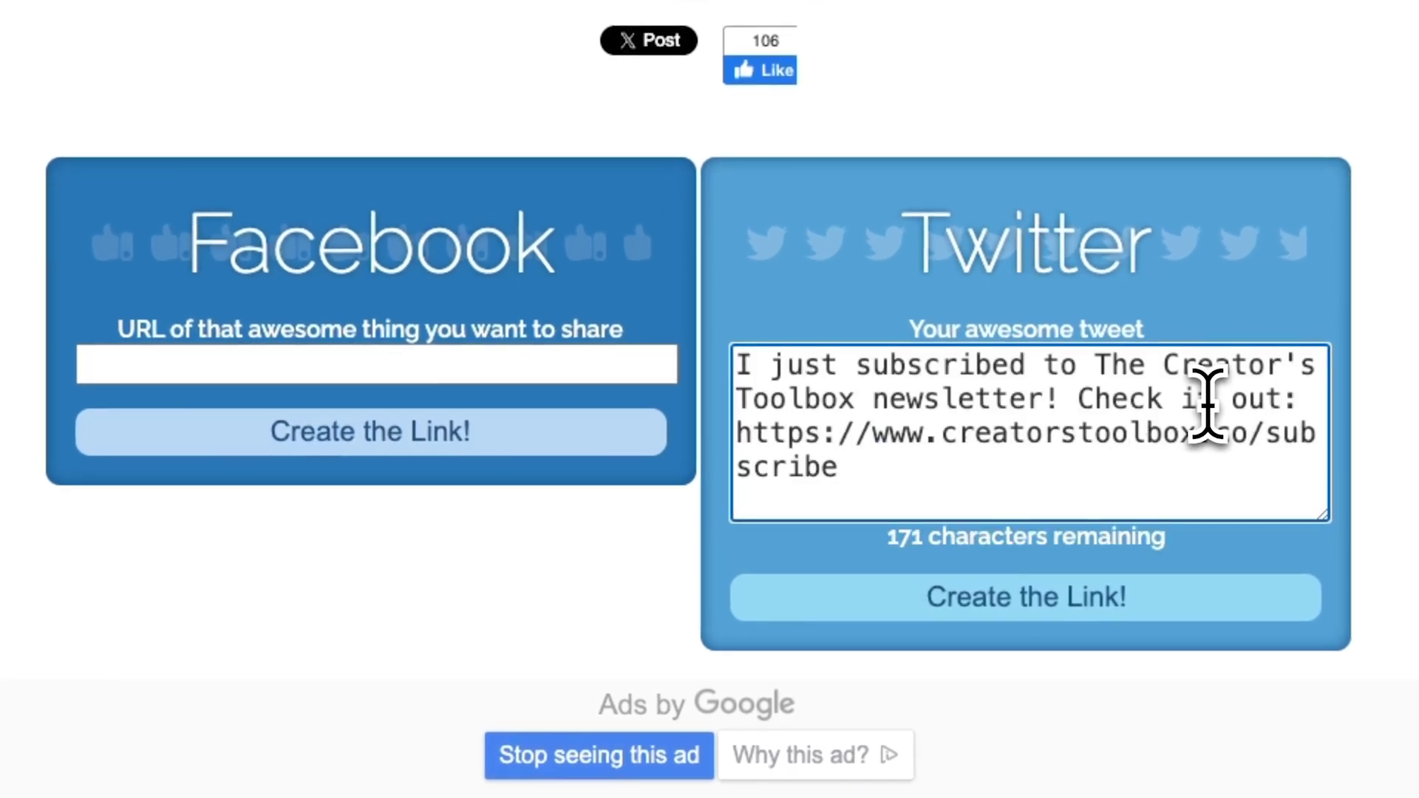
left_click(1304, 608)
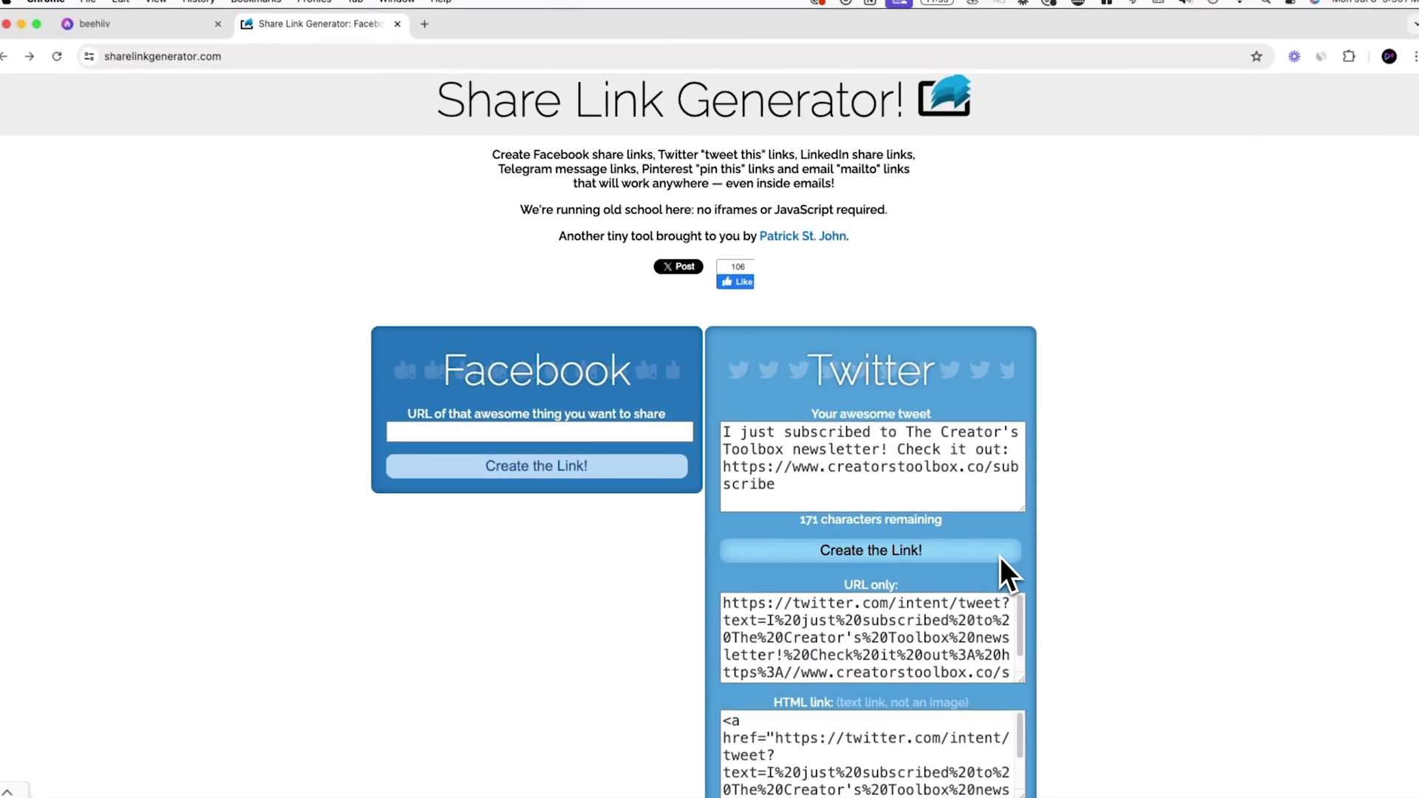
Copy the generated tweet link URL and return to the beehiiv editor
scroll(994, 556, "down", 2)
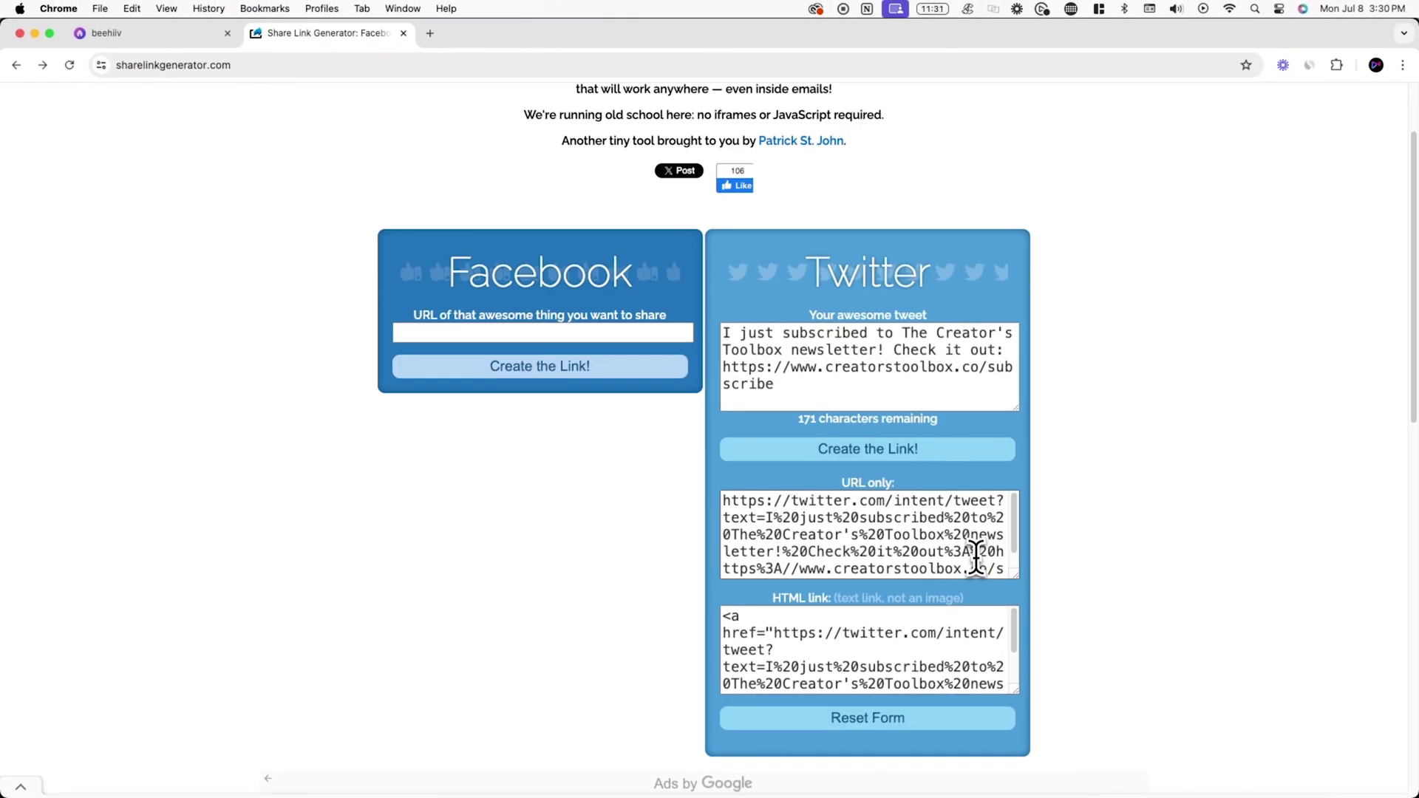
triple_click(975, 556)
right_click(977, 559)
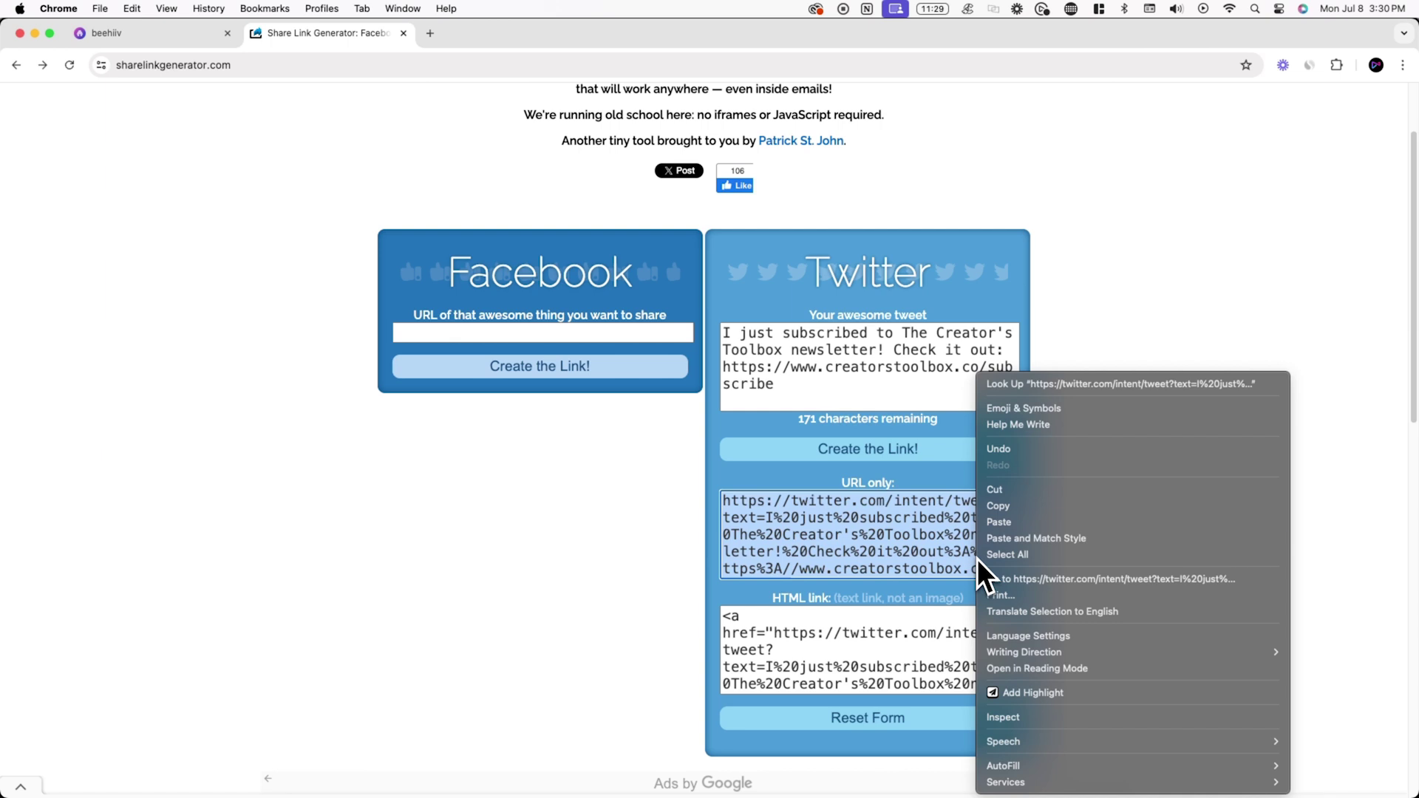
left_click(1003, 508)
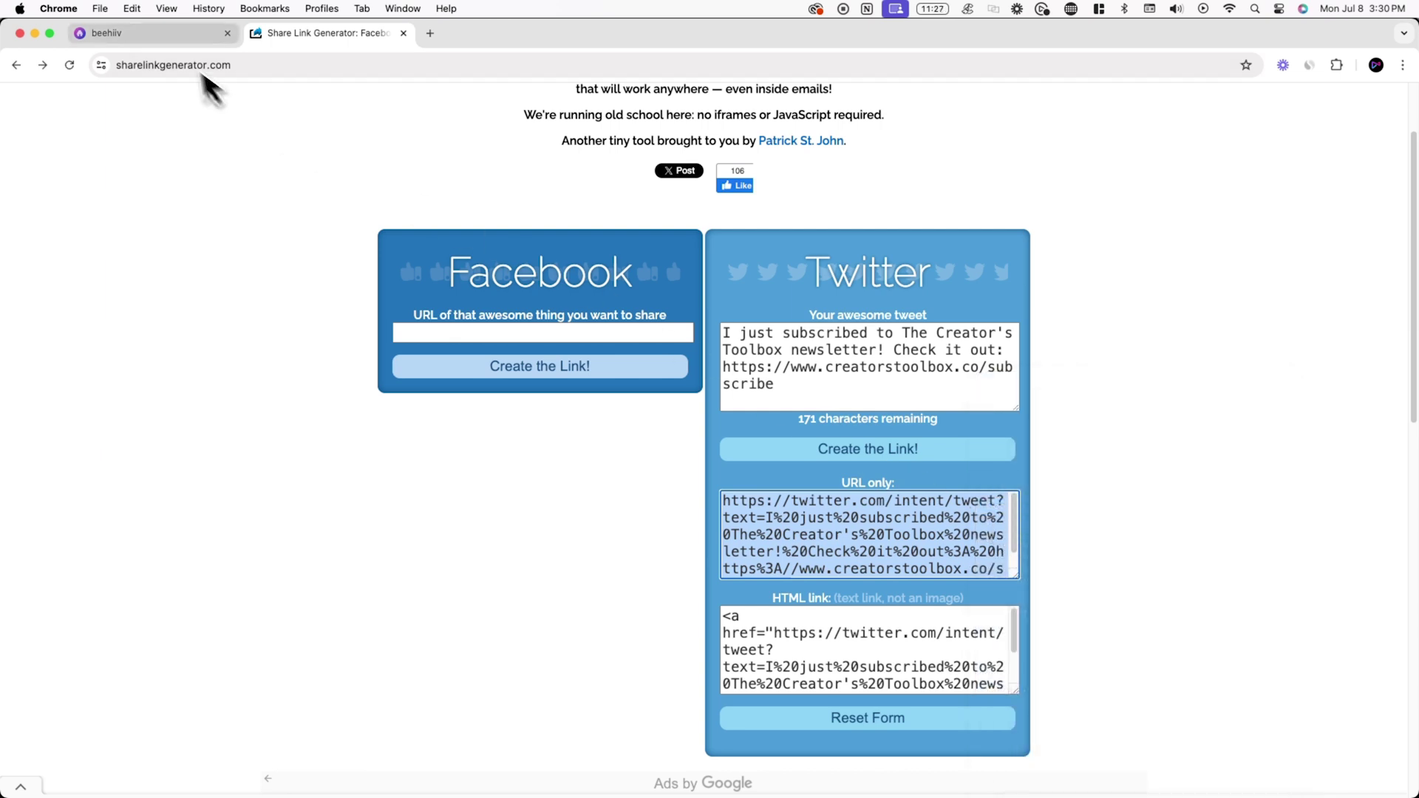
left_click(164, 37)
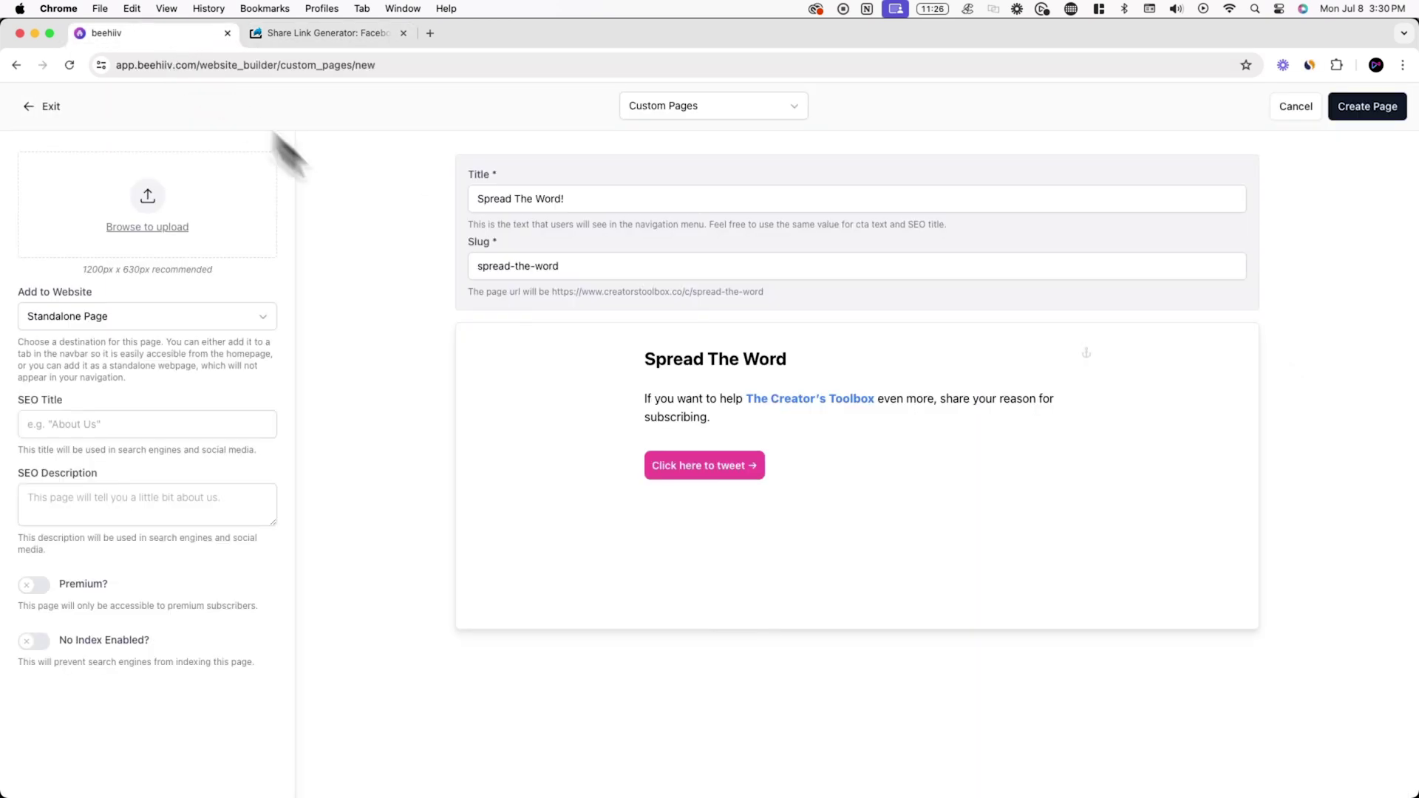
Paste the copied tweet URL as the link on the 'Click here to tweet' button
left_click(682, 459)
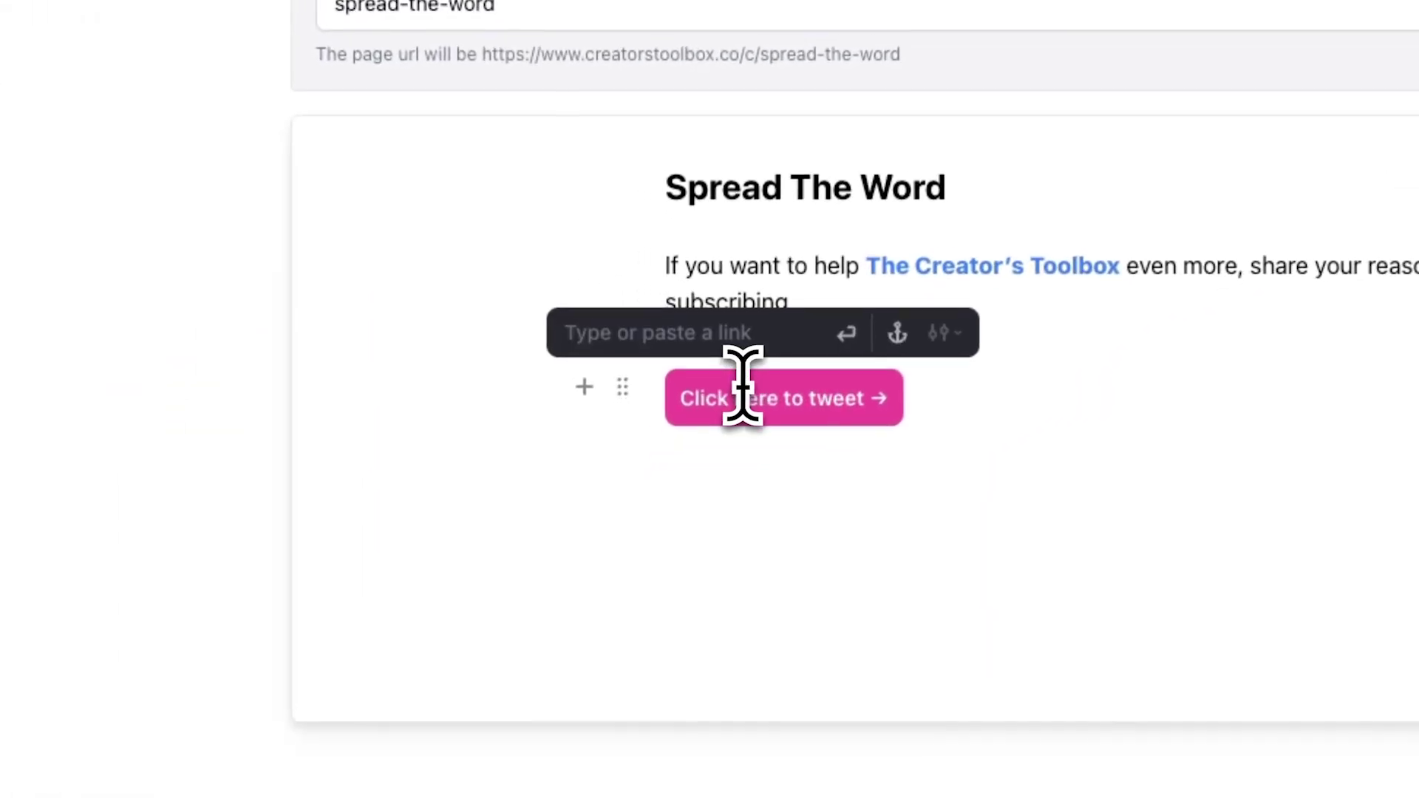
right_click(750, 338)
left_click(833, 533)
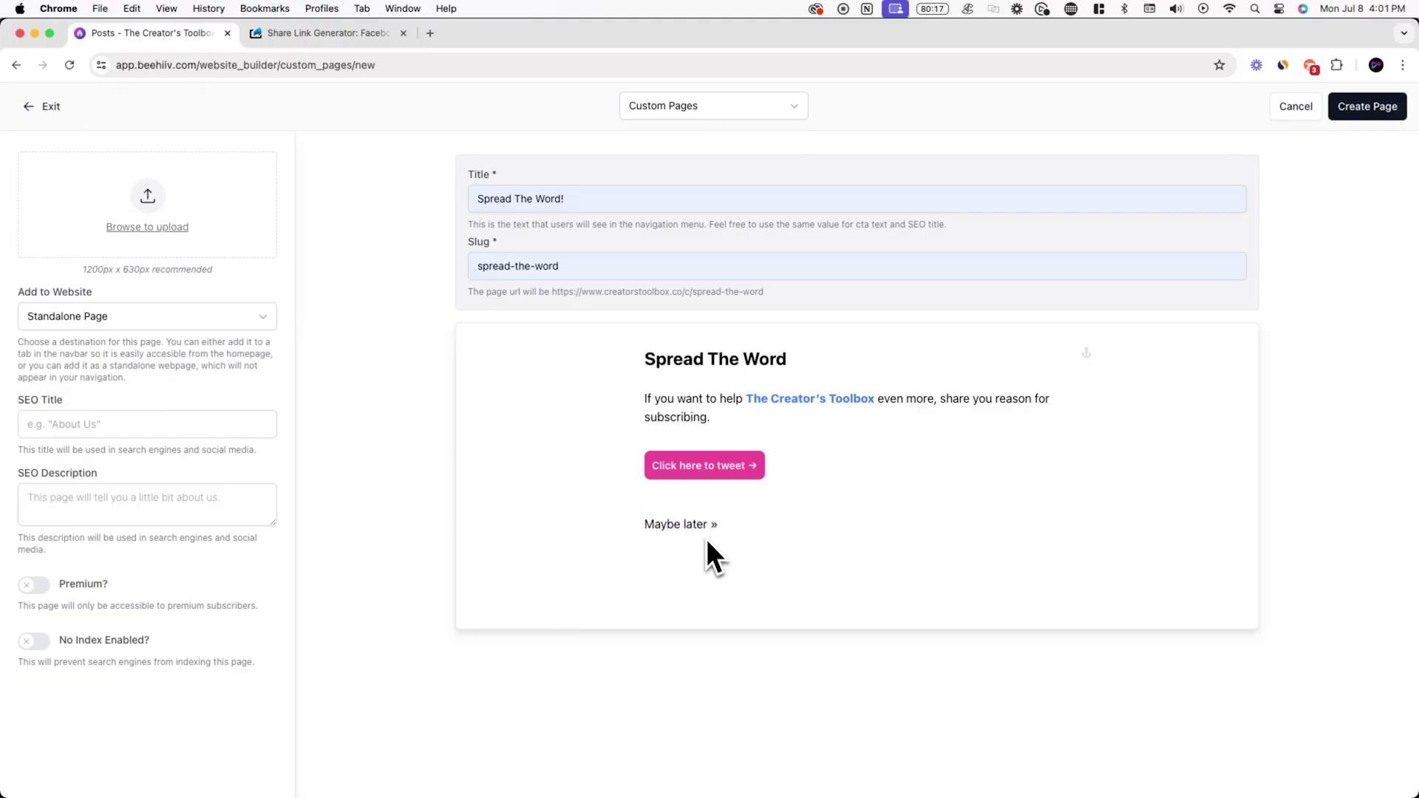
left_click_drag(719, 526, 644, 527)
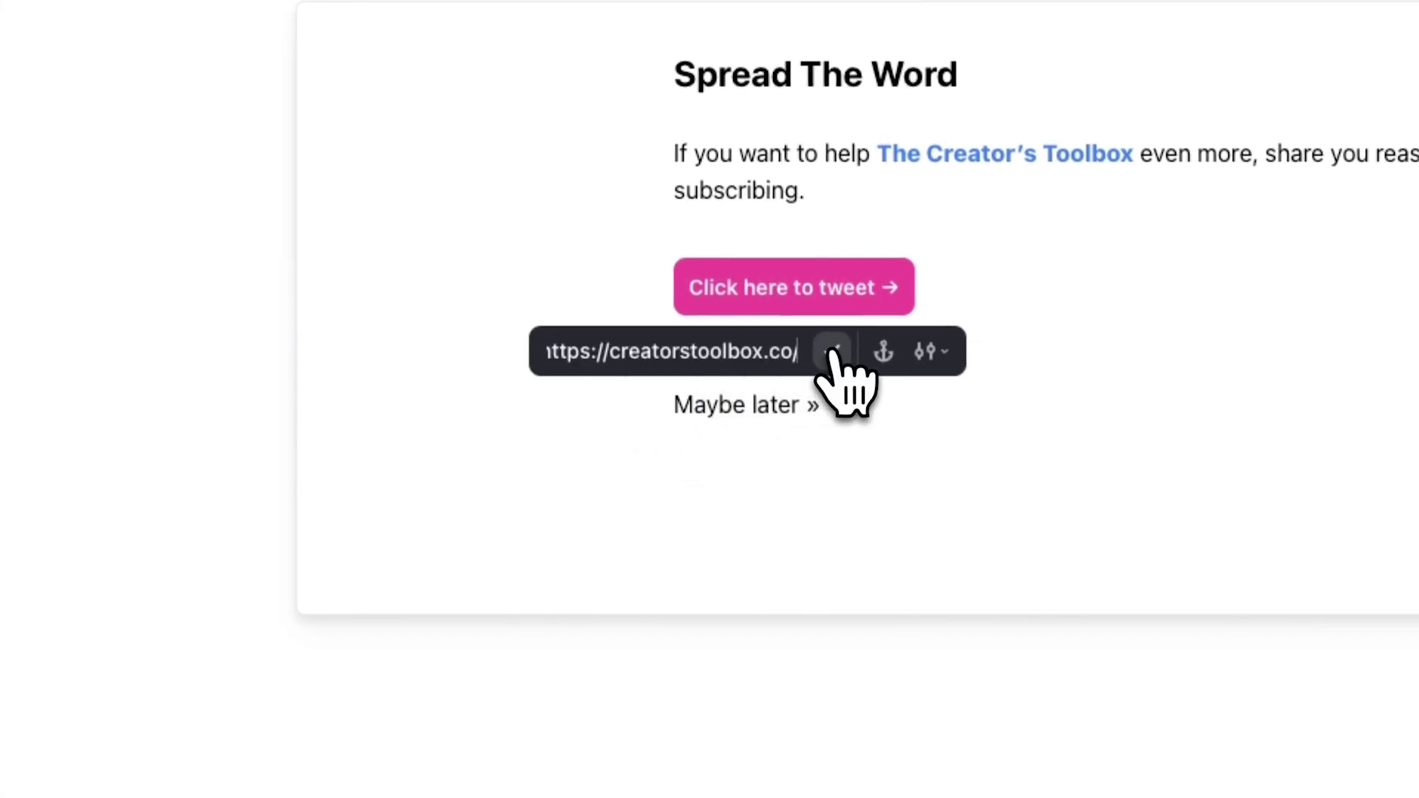
left_click(832, 352)
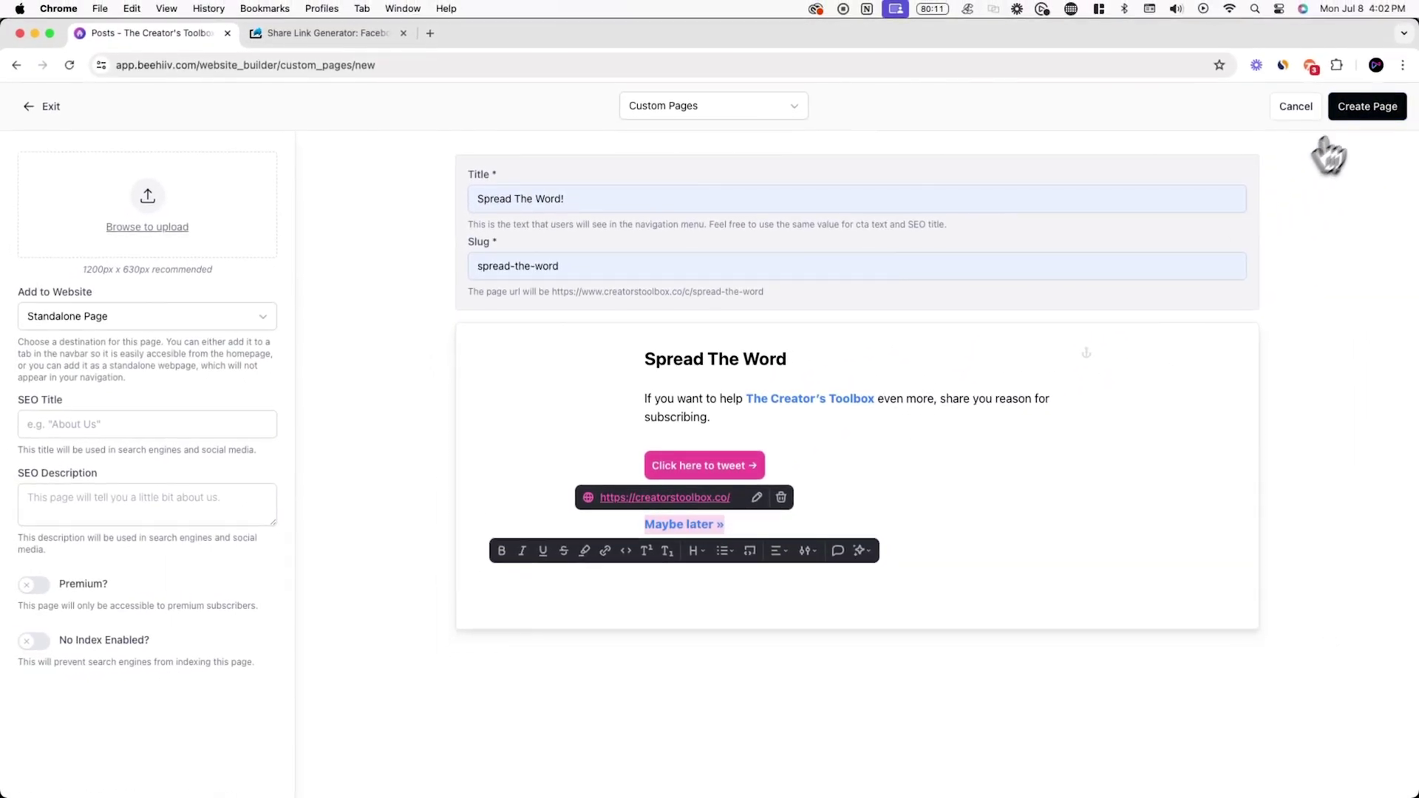
left_click(1358, 126)
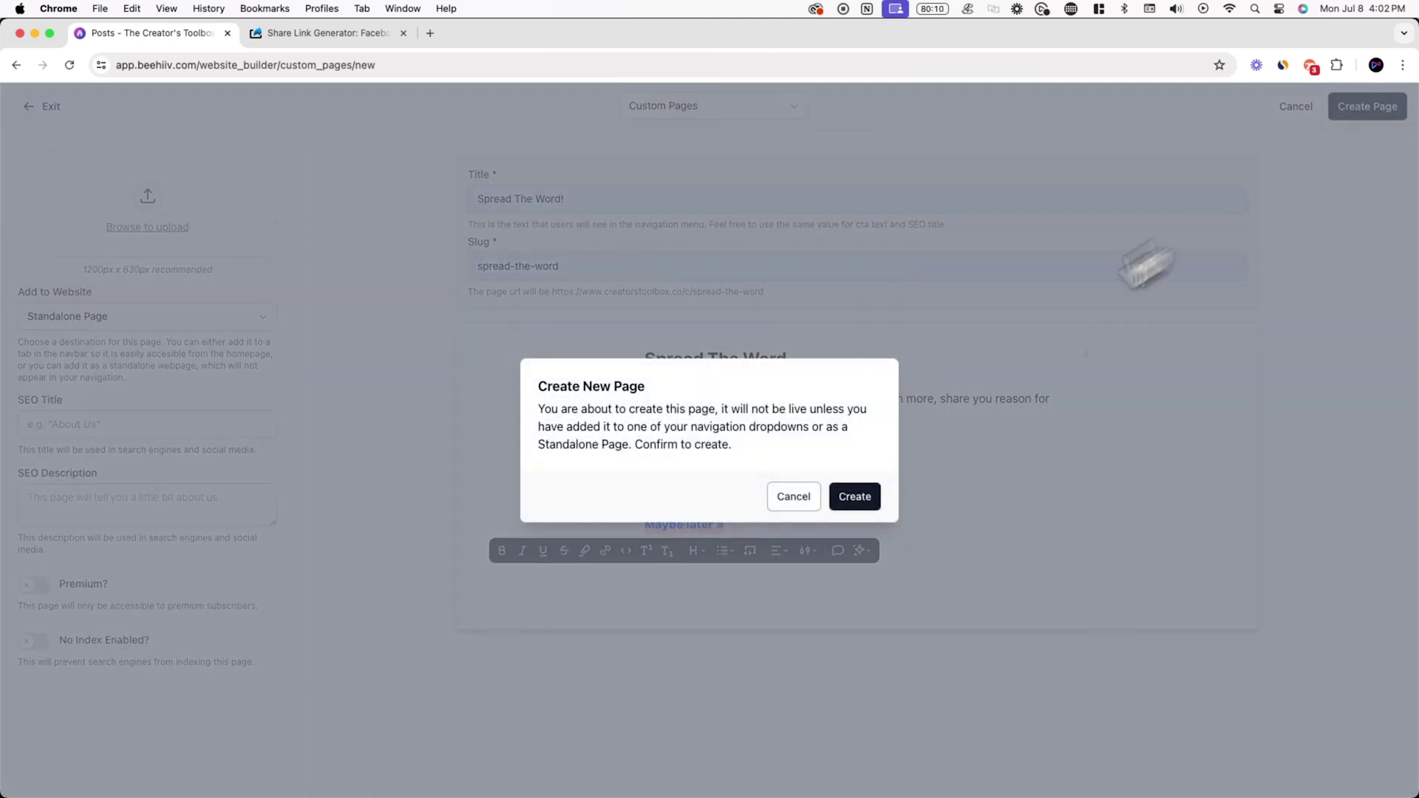
left_click(854, 497)
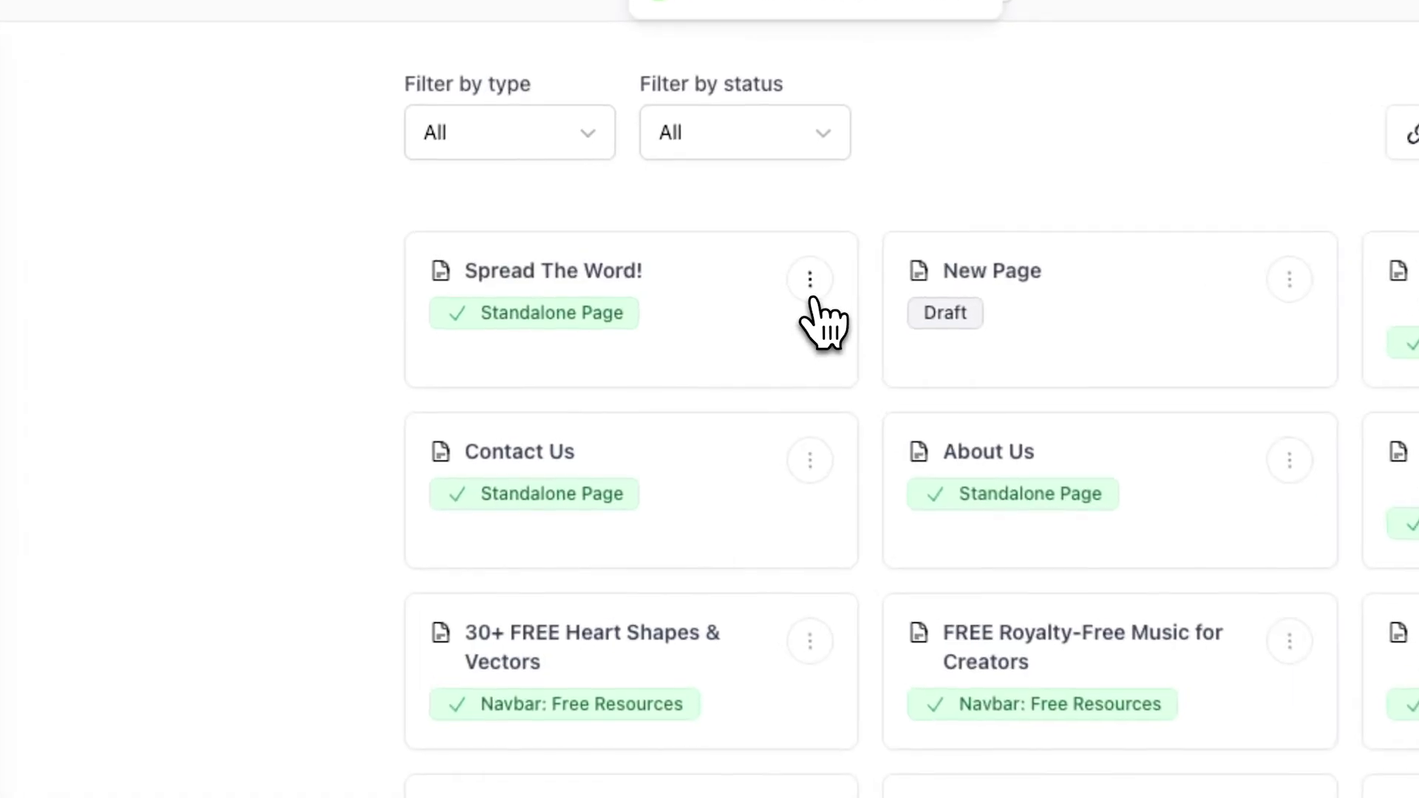
View the live Spread The Word page, copy its URL, then open the website builder
left_click(812, 297)
left_click(783, 345)
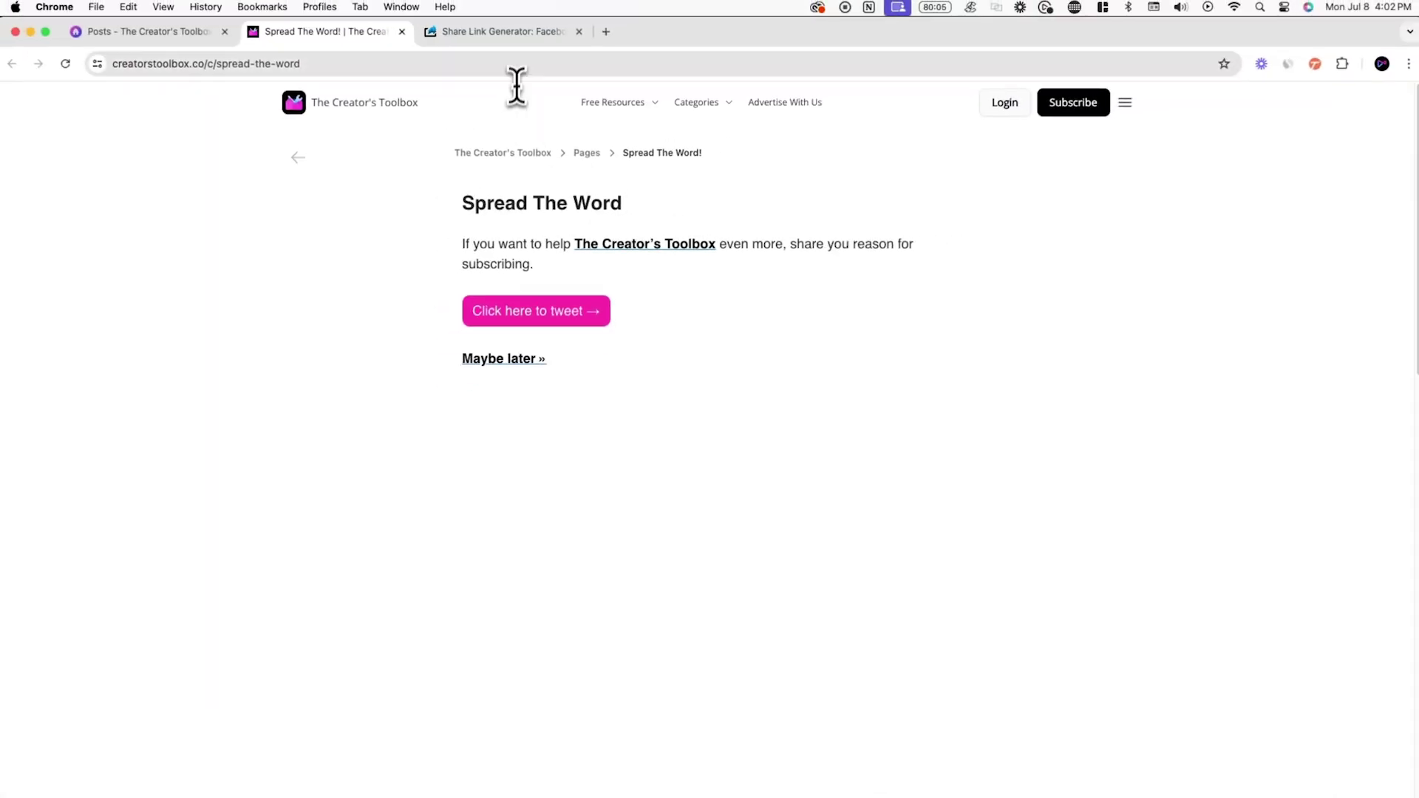
left_click(519, 64)
right_click(520, 64)
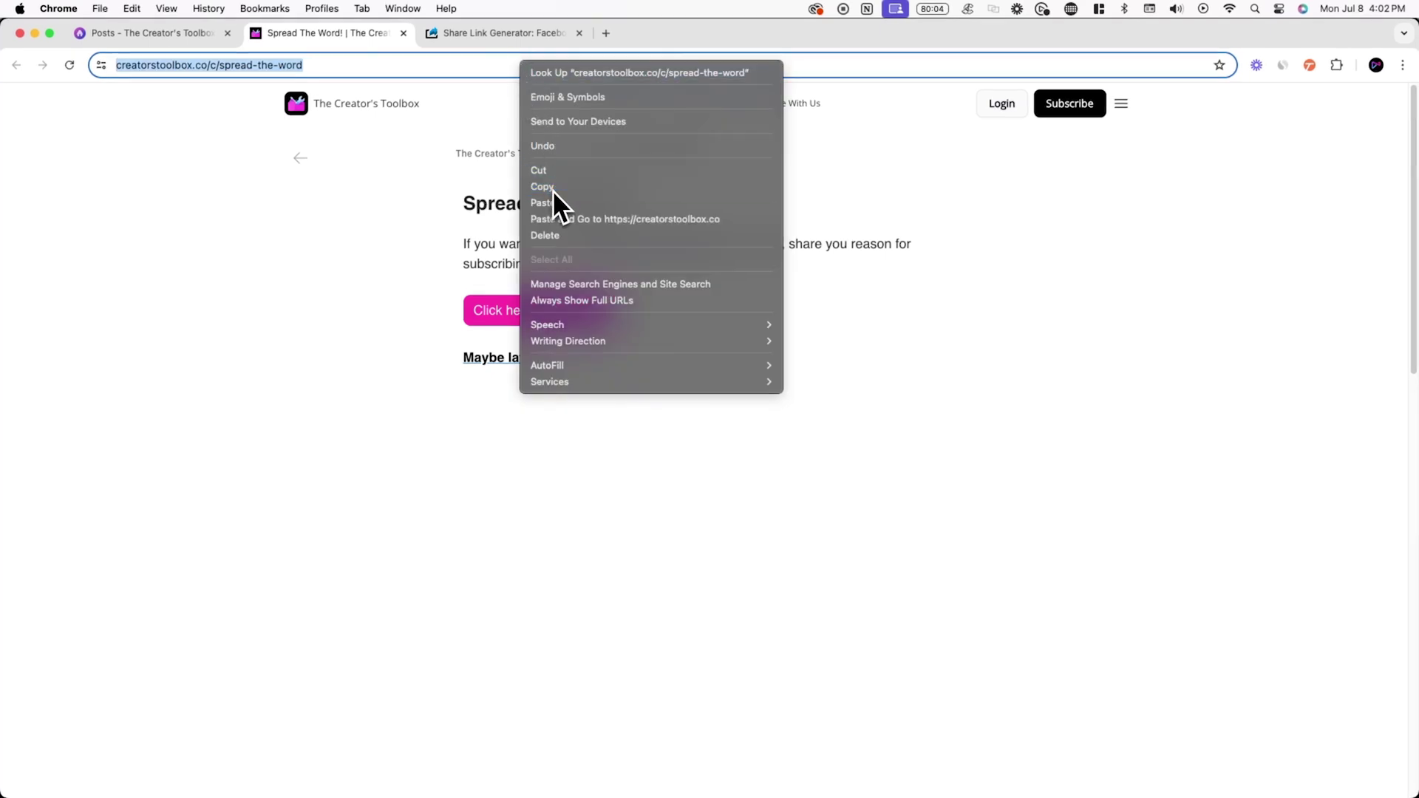
left_click(552, 189)
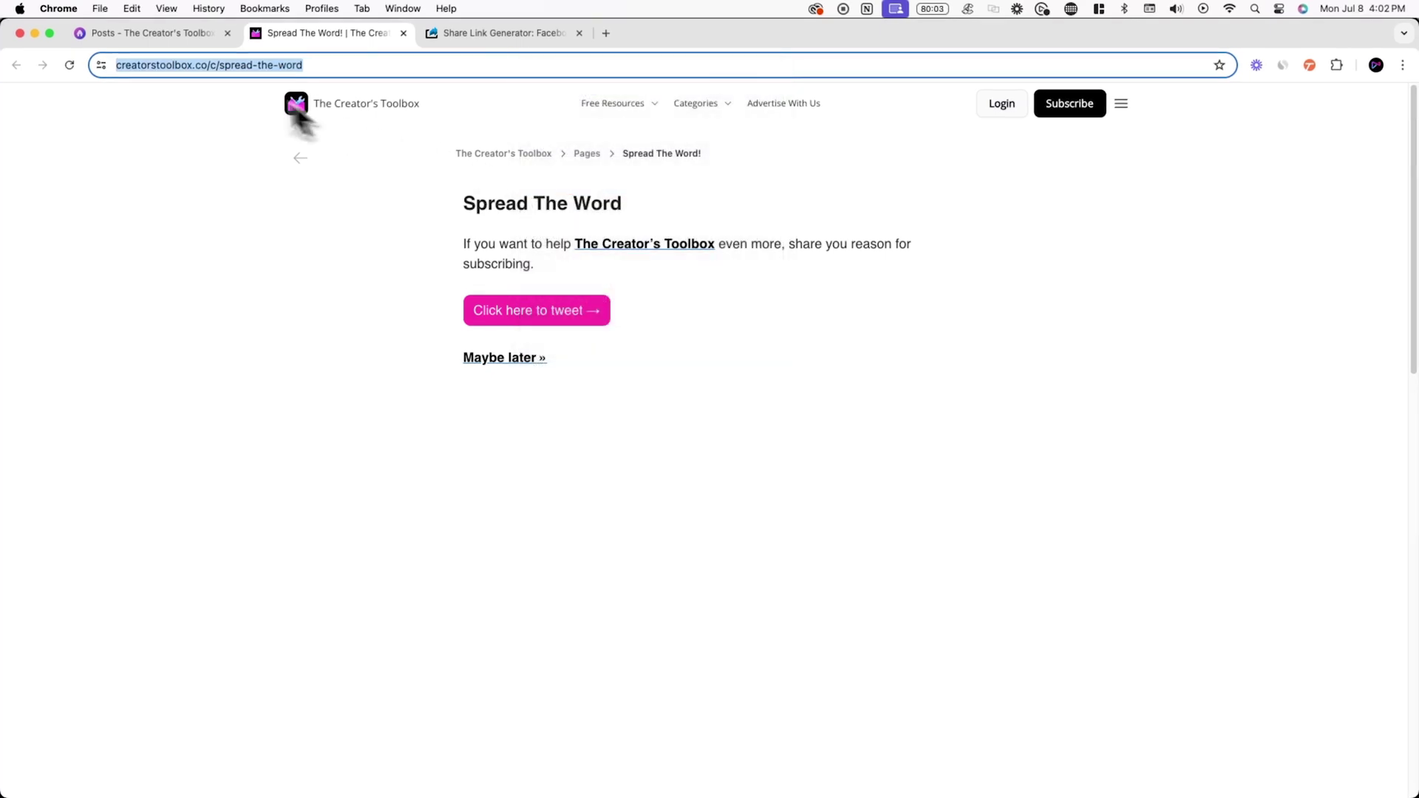
left_click(190, 43)
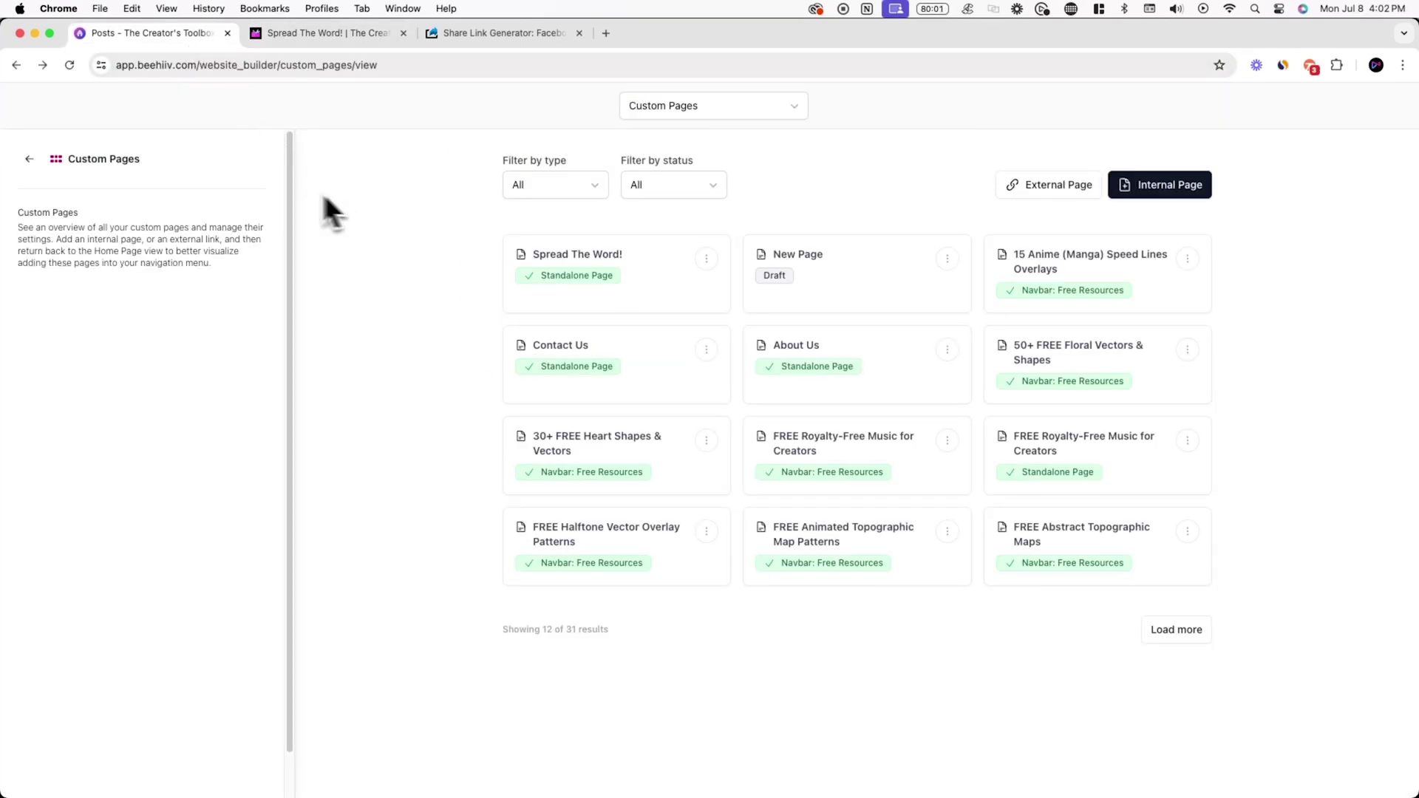
left_click(63, 170)
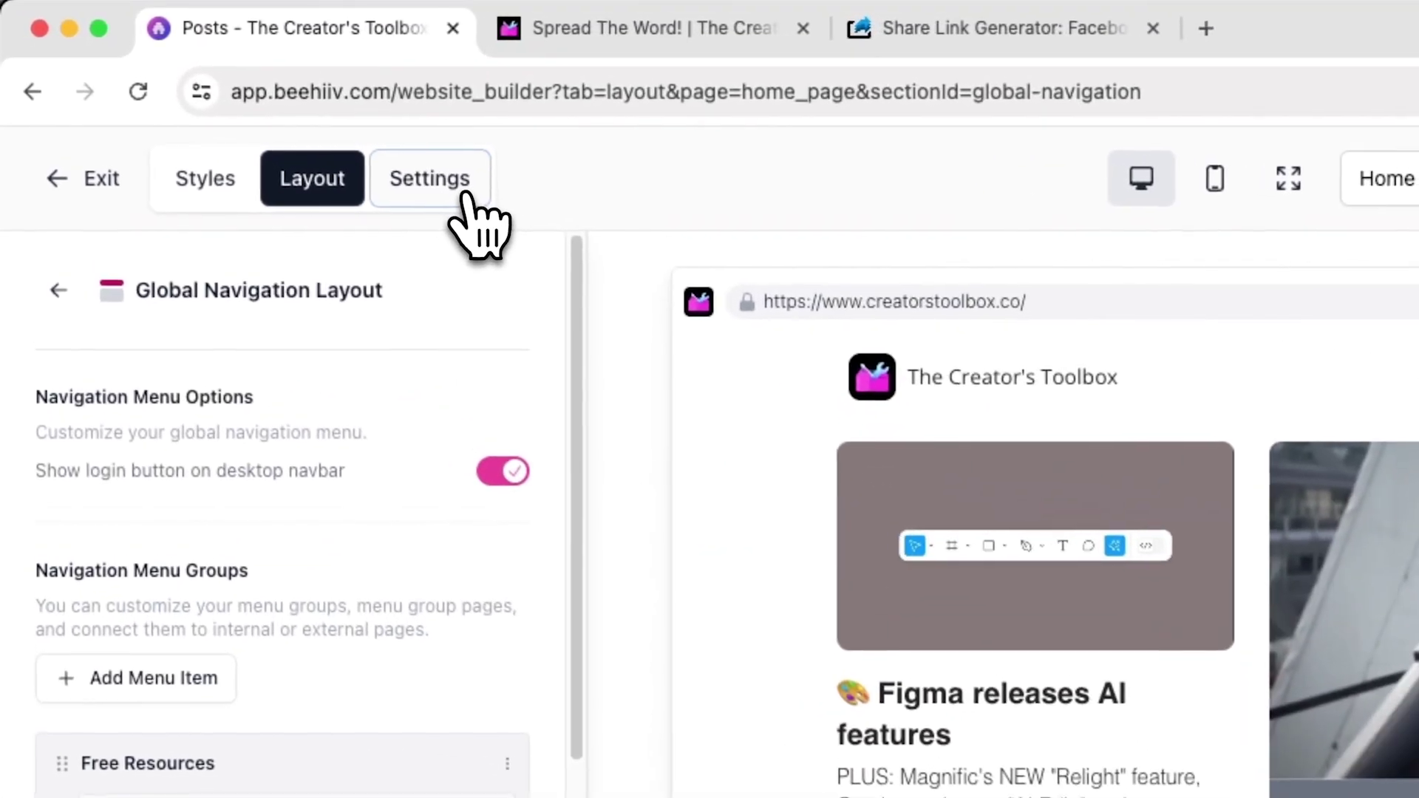
Begin a custom Home Page redirect in Signup Flow, then test the tweet button
left_click(466, 193)
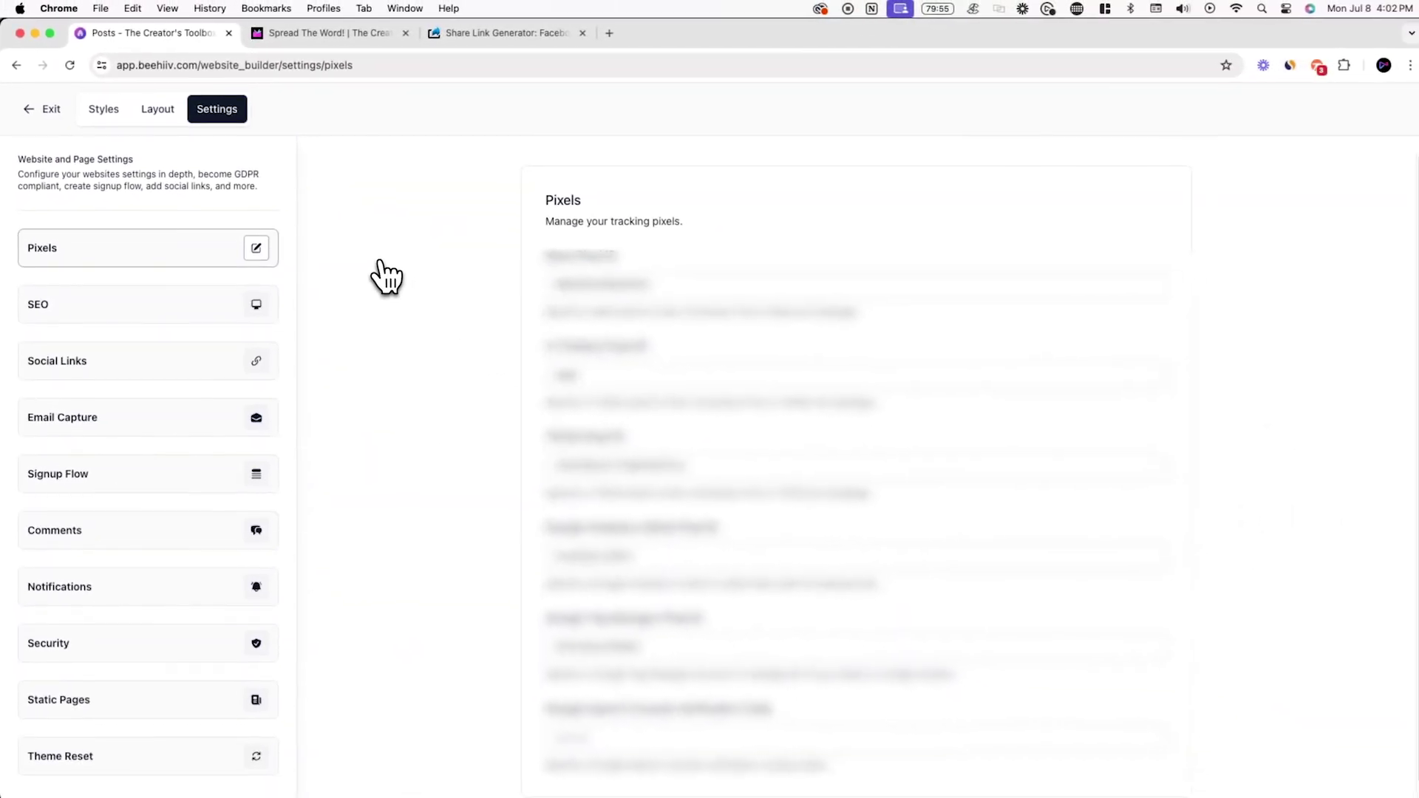
left_click(207, 487)
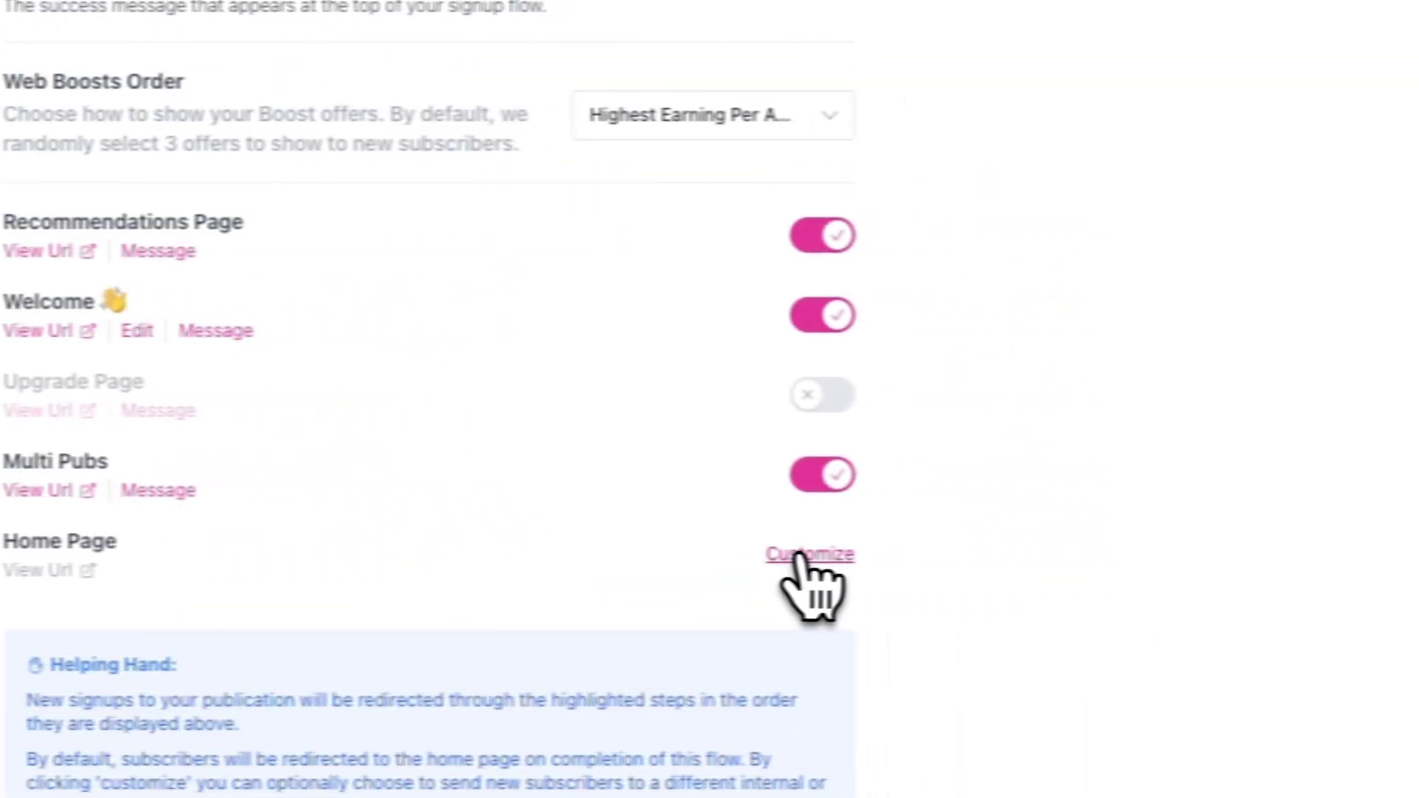
left_click(802, 555)
left_click(743, 491)
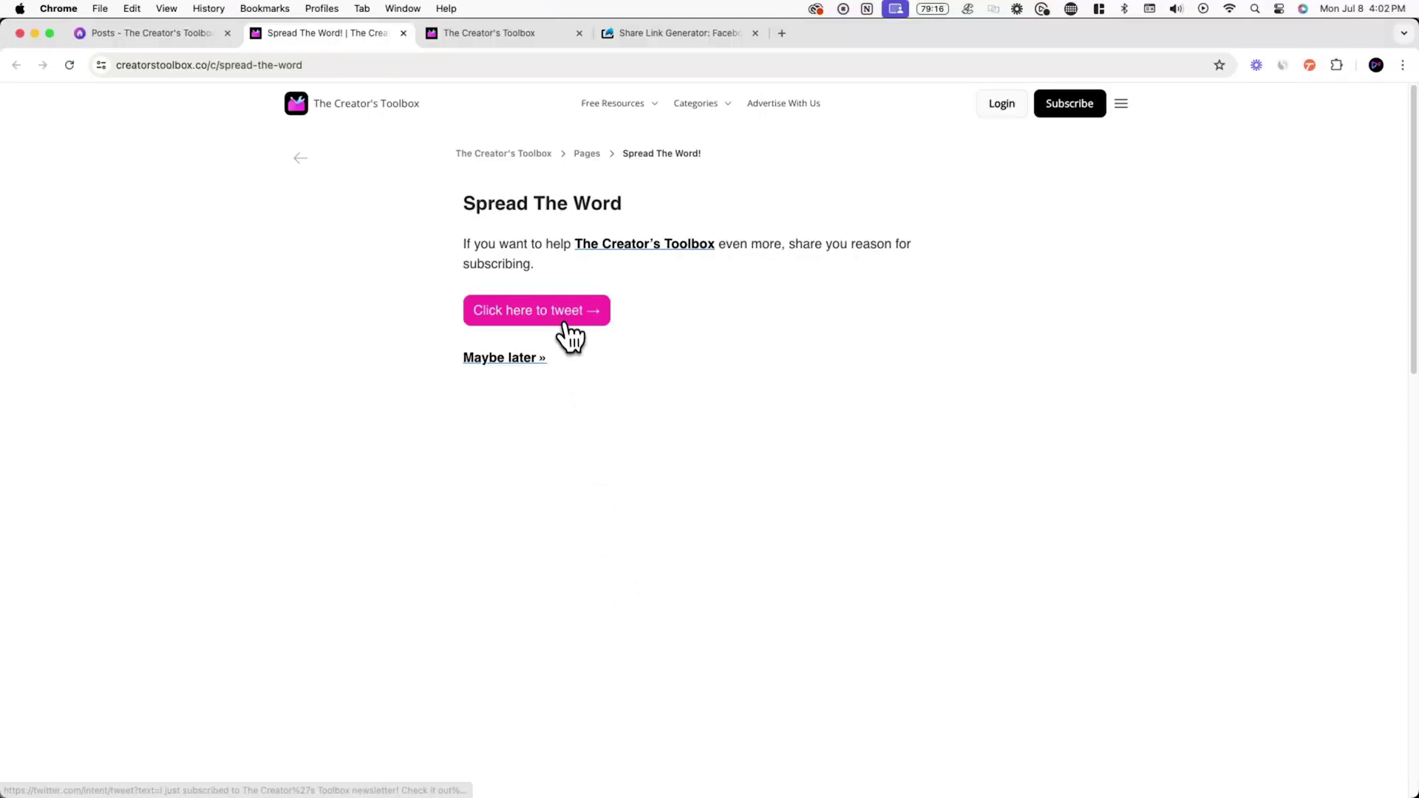
left_click(566, 323)
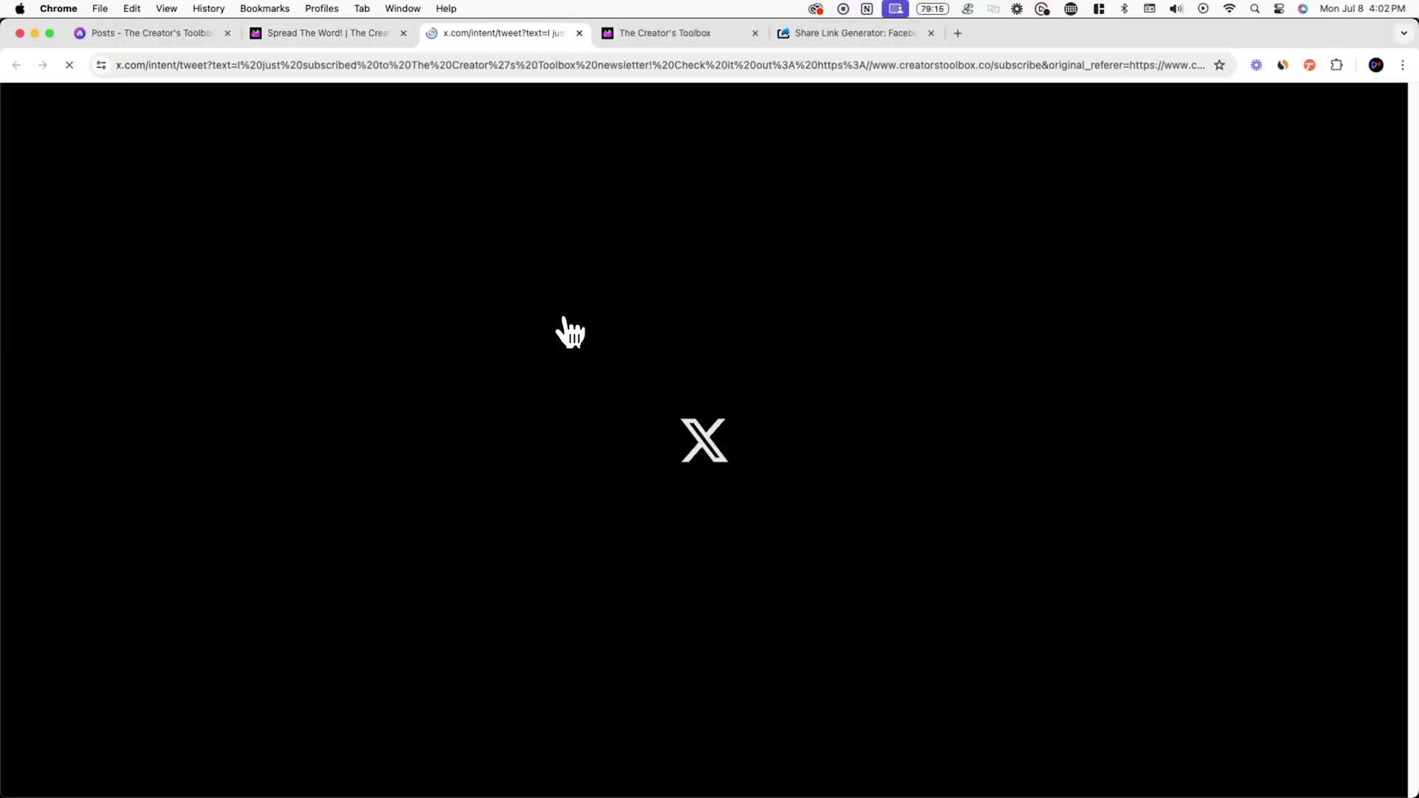